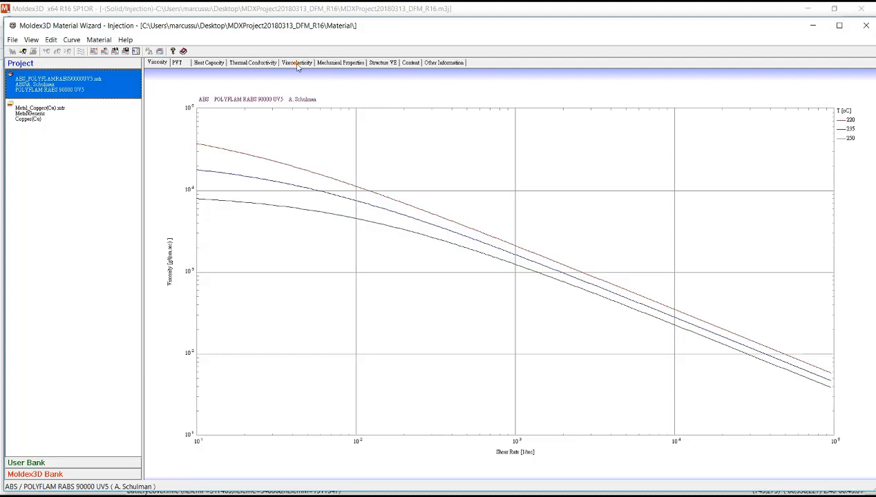
- Review the ABS material's viscoelasticity, thermal conductivity and structural VE curves, and close the material viewer
click(296, 64)
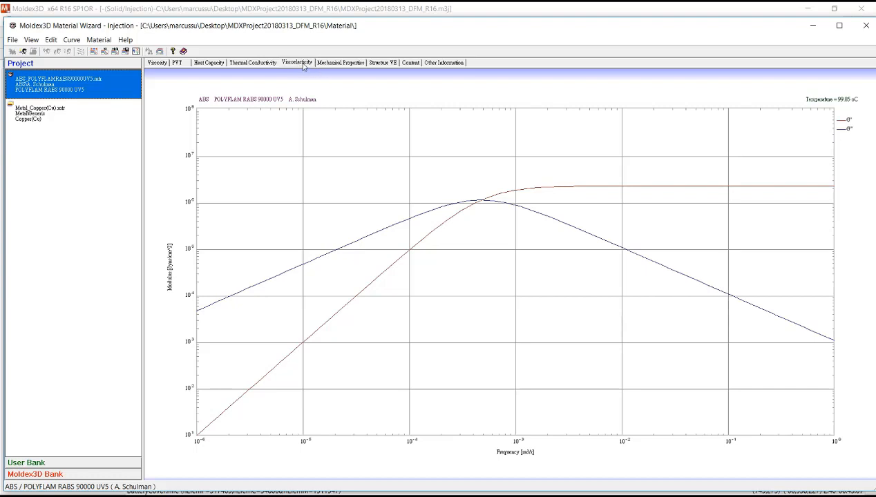
click(380, 63)
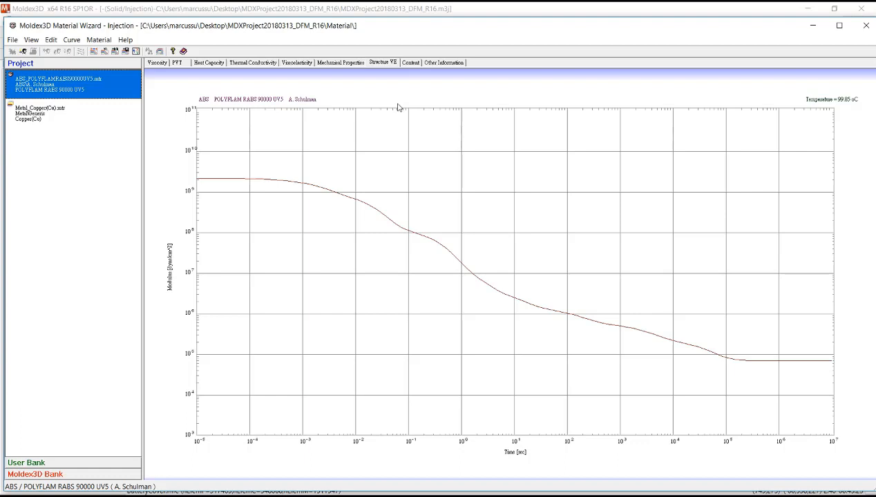
click(423, 30)
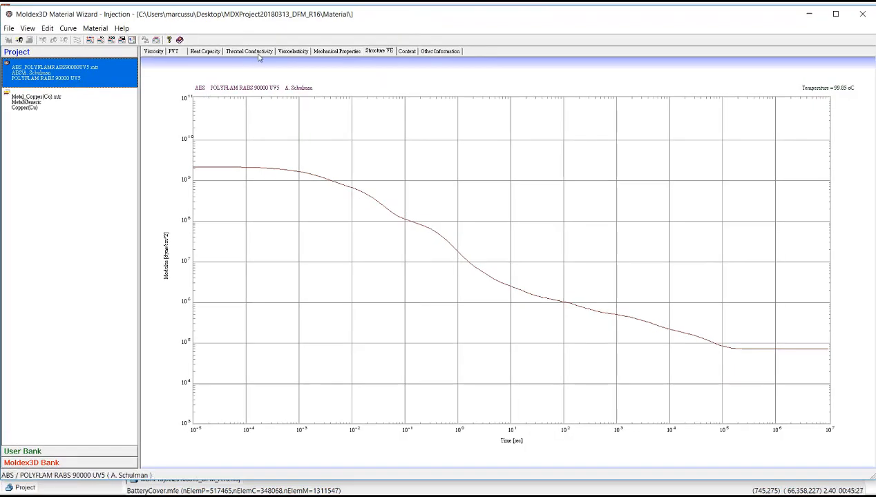
click(265, 66)
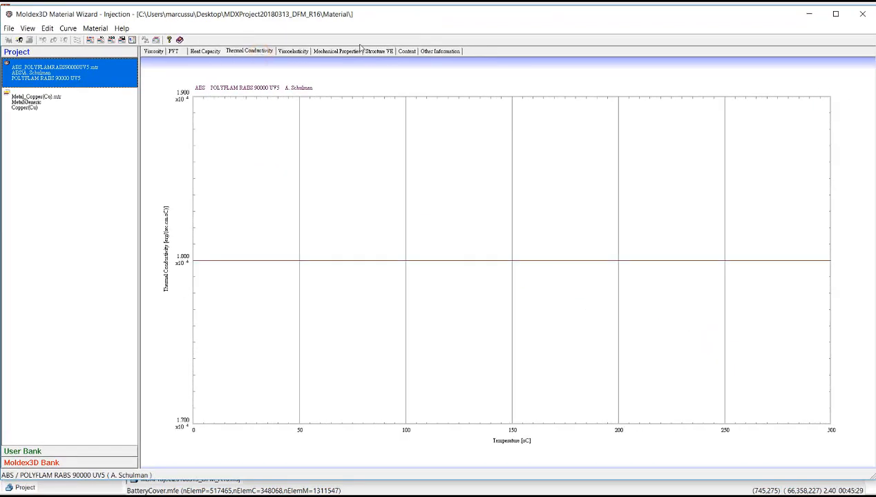
click(299, 51)
click(378, 51)
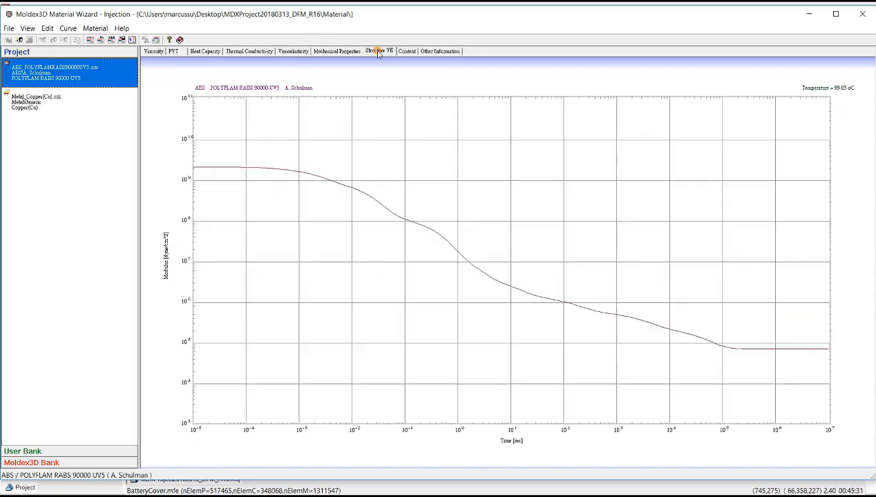
click(857, 16)
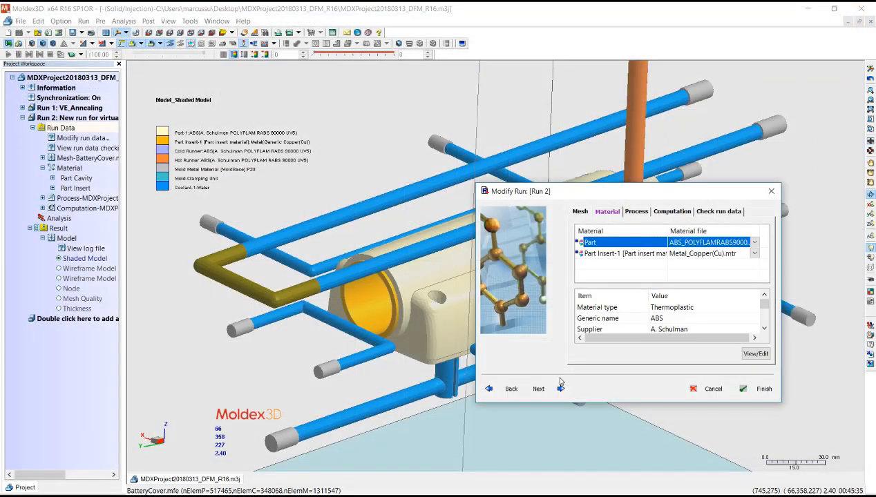
- In Run 2's computation parameters, enable residual stress estimation for both the filling/packing stage and the cooling stage
click(560, 388)
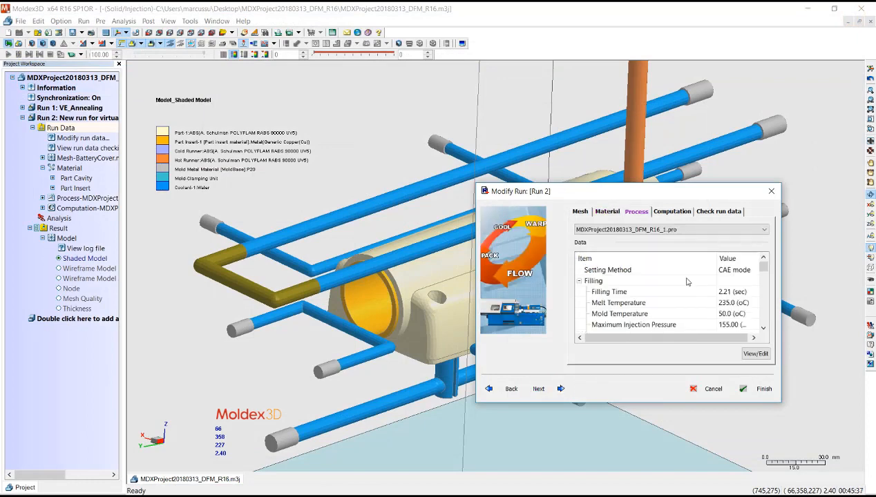
click(671, 211)
click(754, 353)
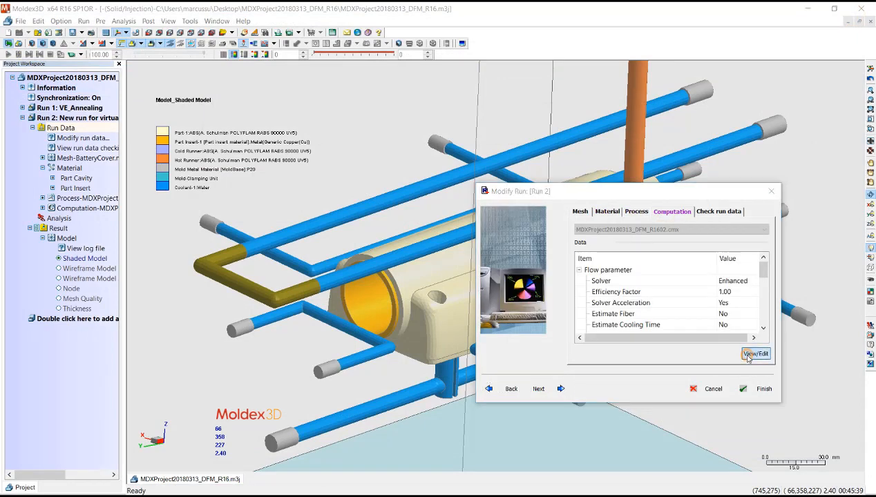
drag(635, 147, 410, 97)
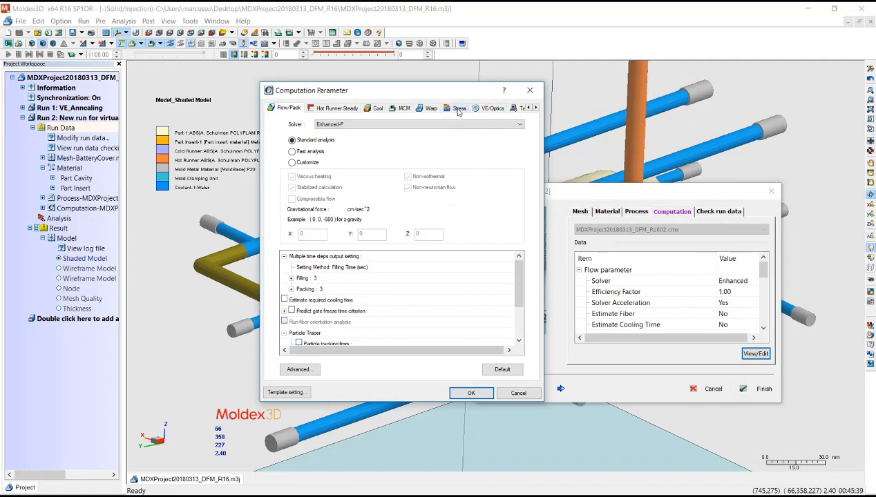
click(452, 110)
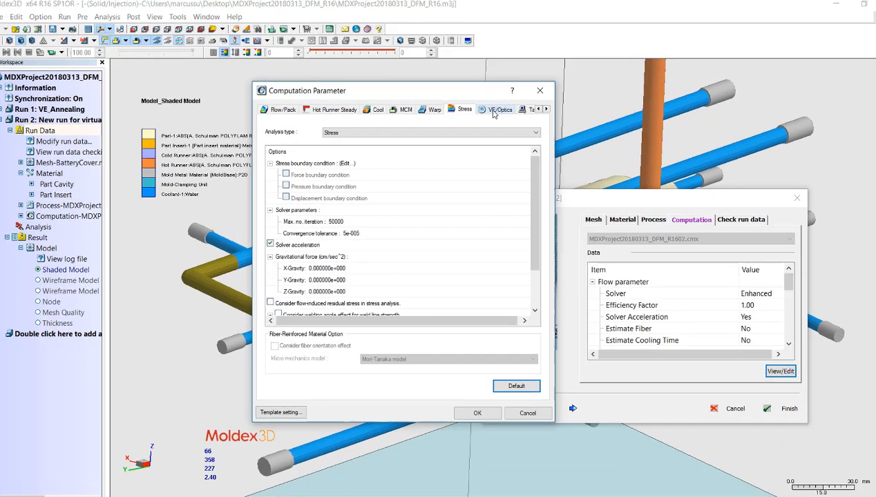
click(492, 108)
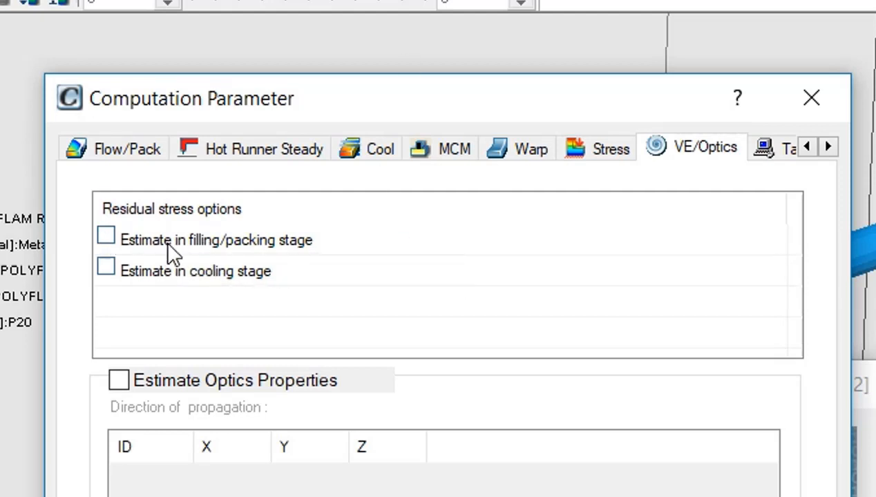
click(105, 238)
click(105, 268)
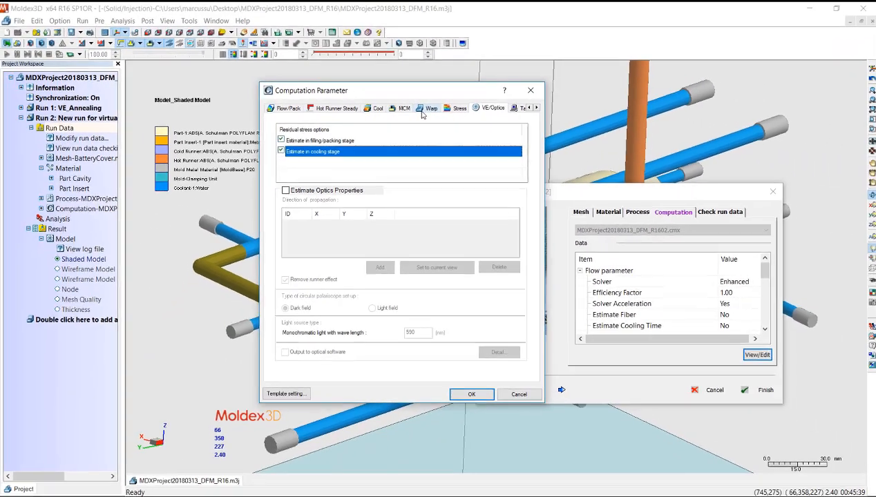
- Set the warp analysis to consider flow-induced residual stress and viscoelastic material property
click(525, 149)
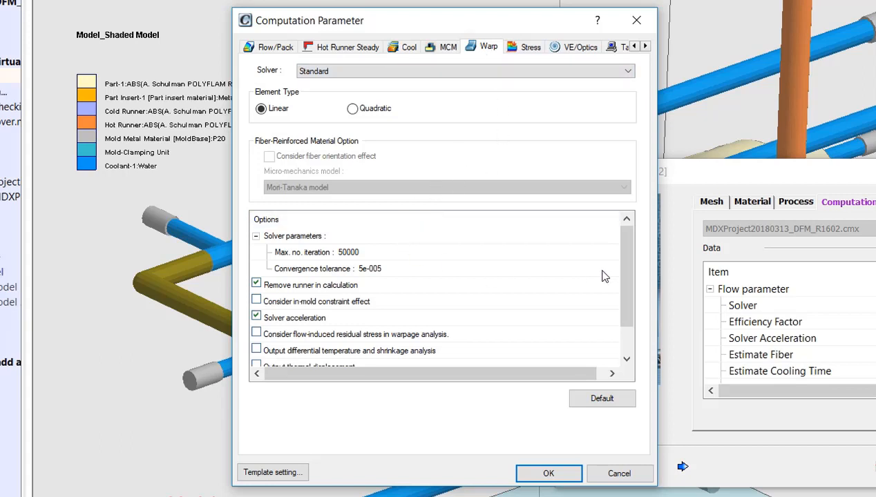
scroll(629, 269, down, 1)
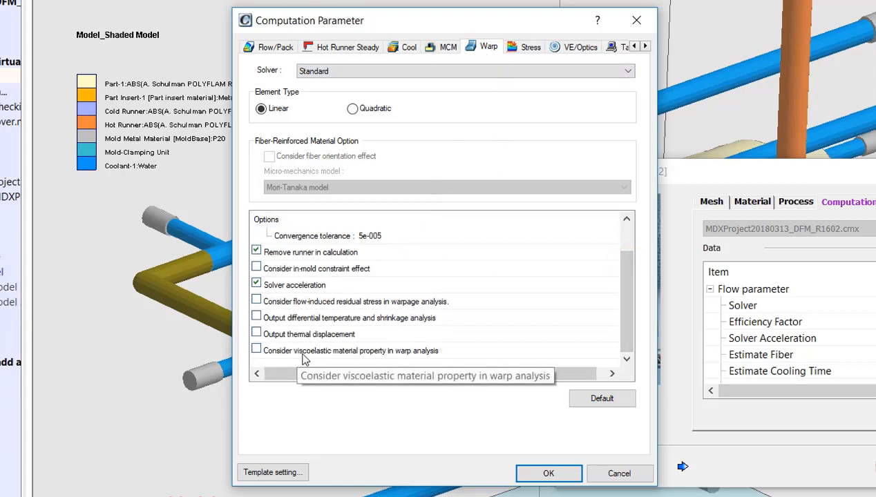
click(257, 301)
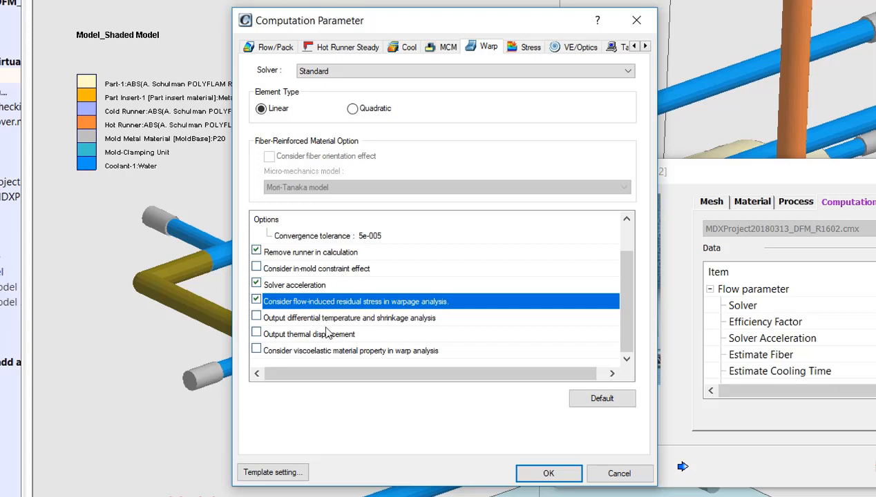
click(257, 351)
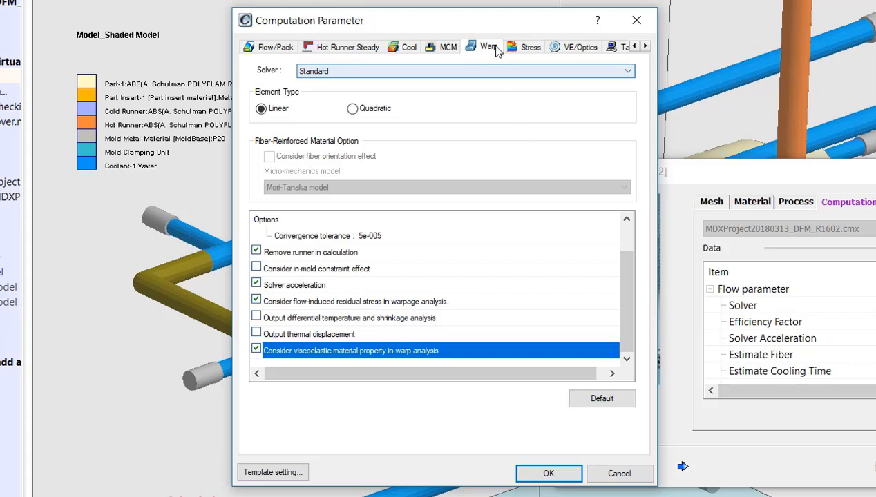
- Set the stress analysis type to Annealing and enable consideration of viscoelastic material property in stress analysis
click(529, 47)
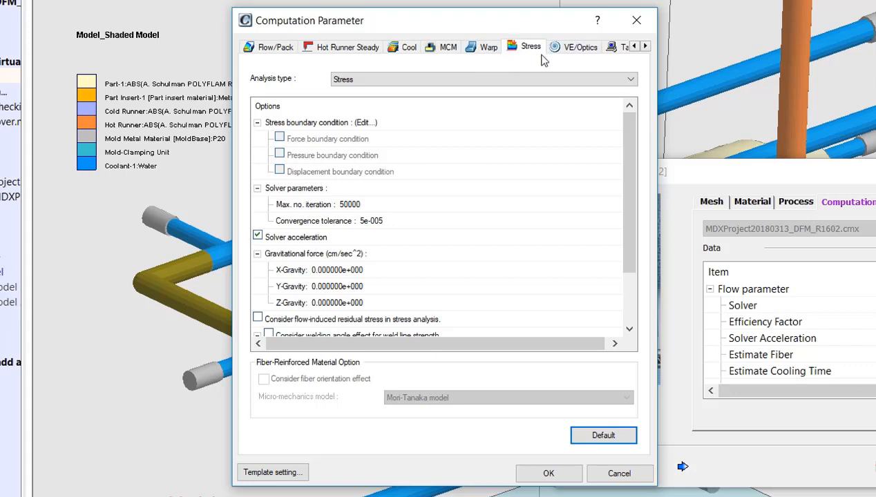
click(346, 80)
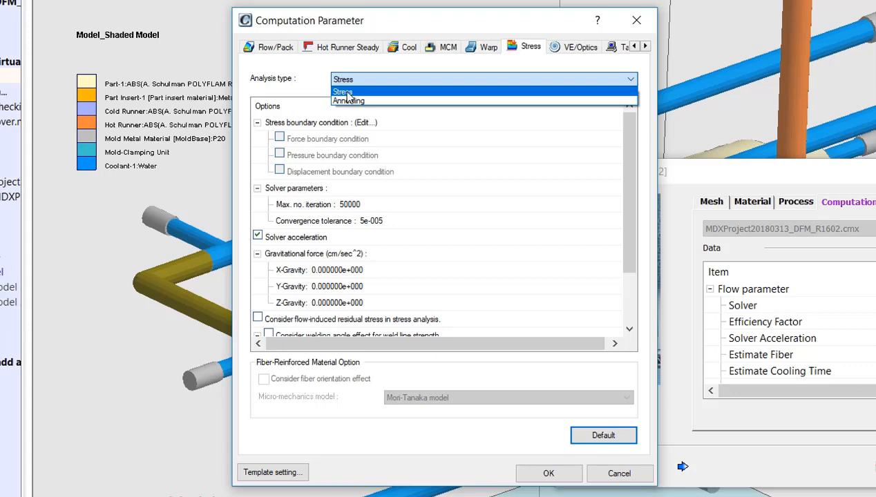
click(348, 101)
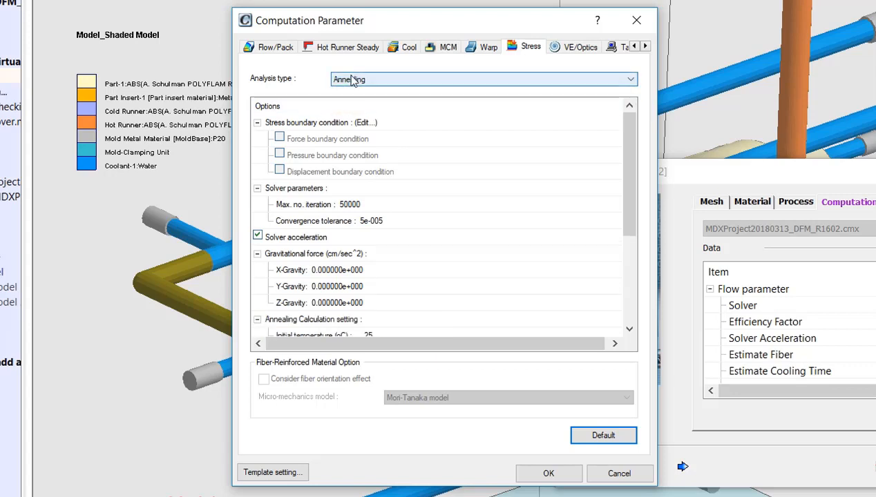
click(331, 127)
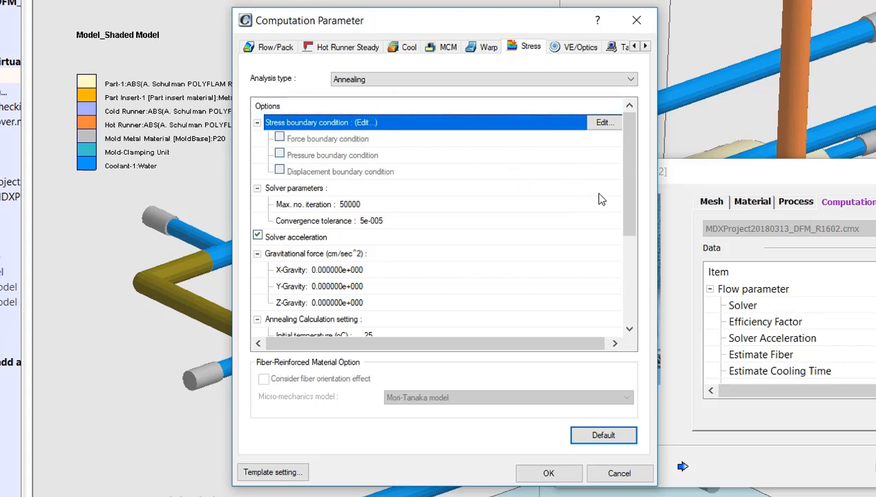
drag(630, 186, 630, 273)
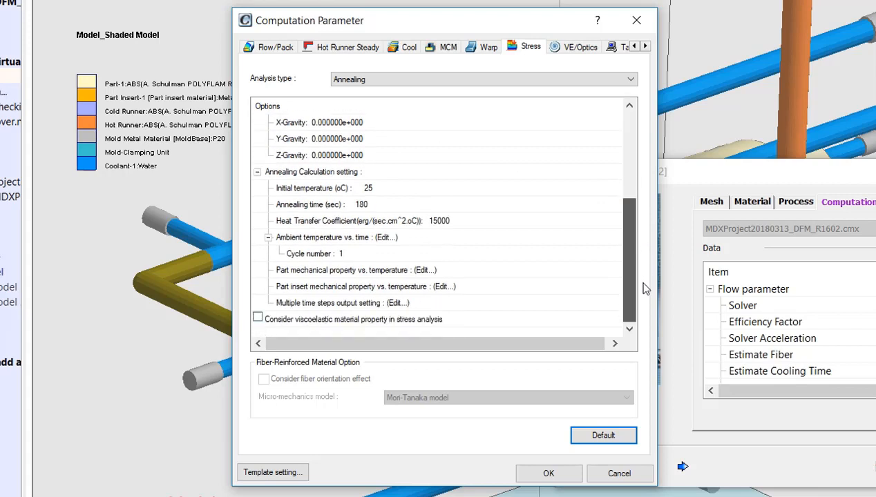
click(322, 173)
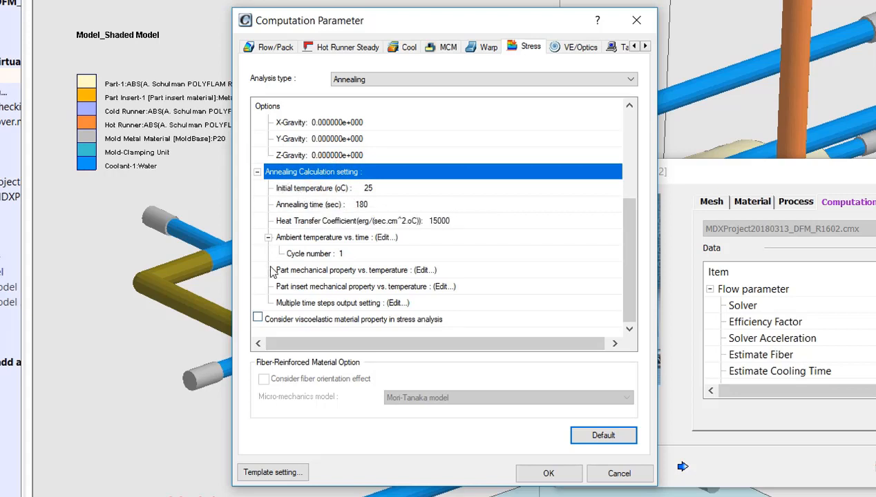
click(258, 318)
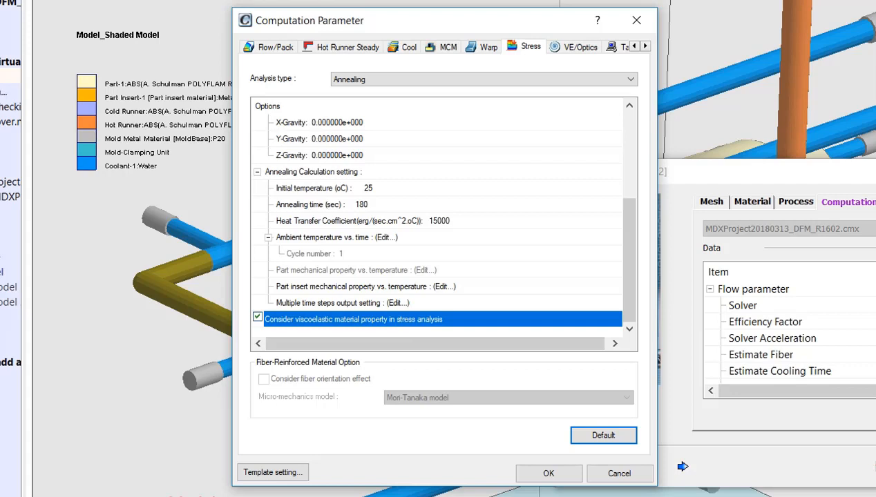
- Set the annealing time to 600 sec in the annealing calculation settings
click(404, 171)
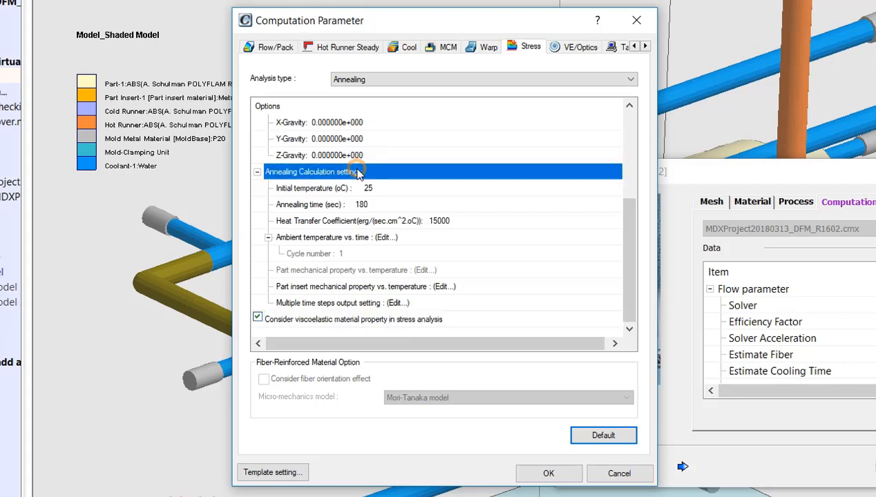
click(310, 189)
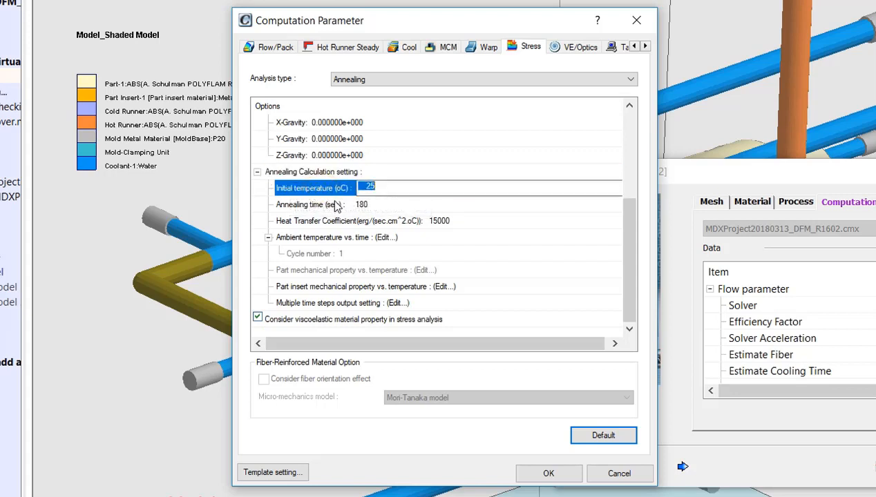
click(314, 208)
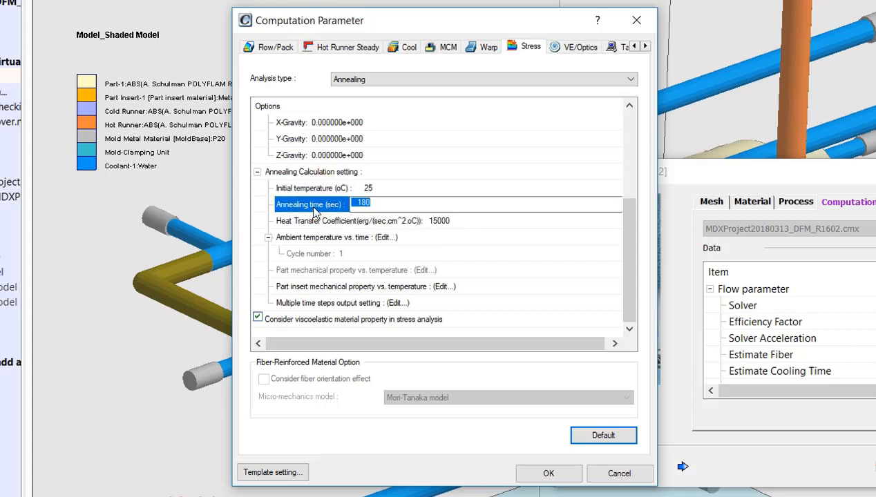
click(383, 204)
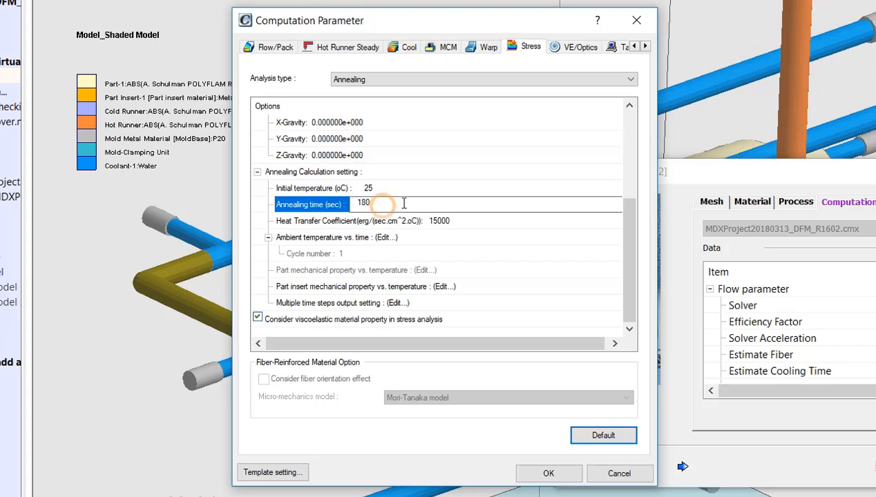
drag(402, 202, 324, 204)
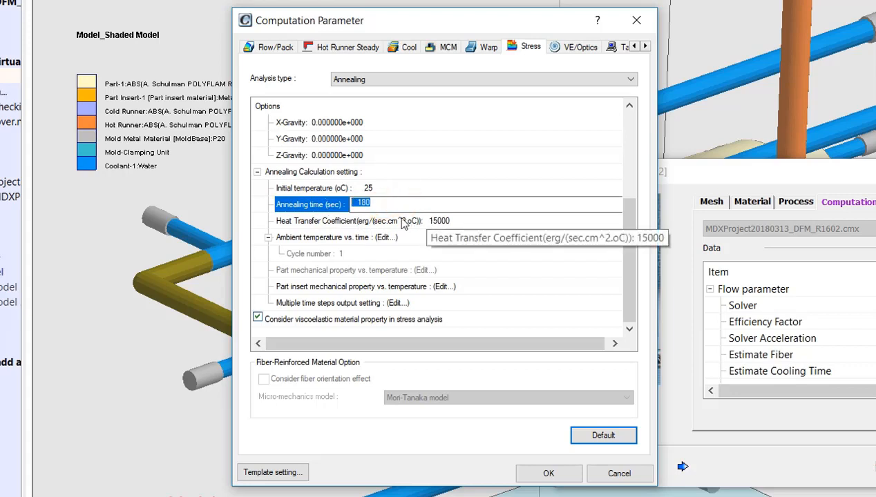
text(600)
key(Return)
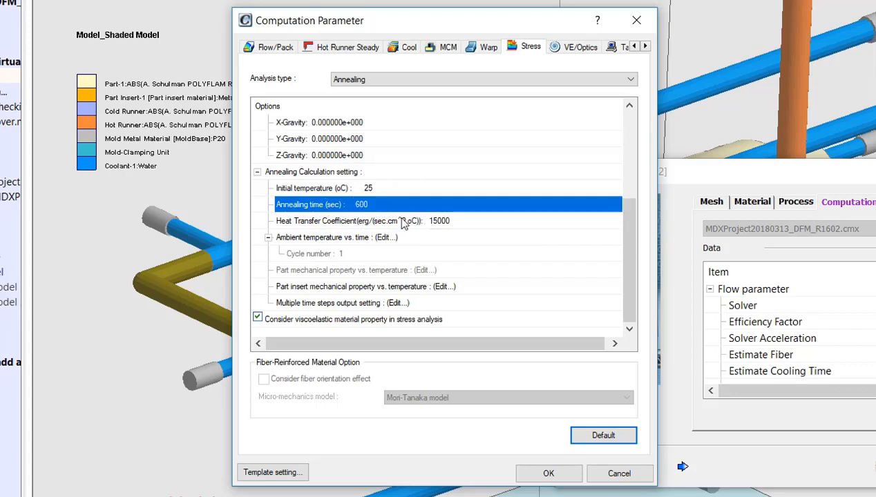
click(344, 226)
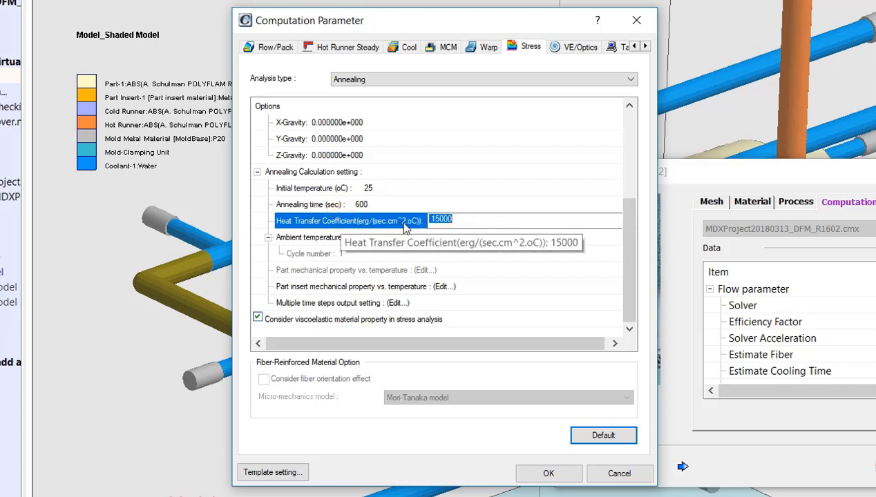
- Divide the annealing ambient temperature vs. time profile into four sections, with Section-2 at 60 sec and Section-3 at 540 sec
click(314, 239)
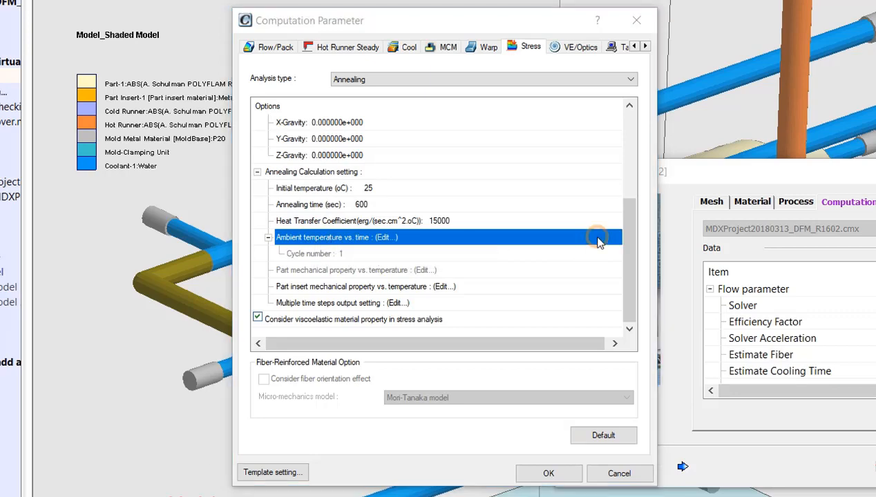
click(601, 237)
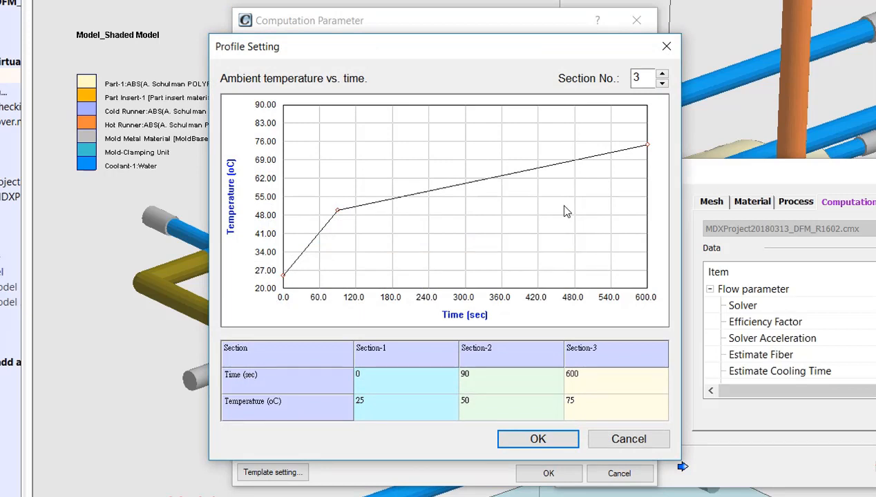
click(662, 73)
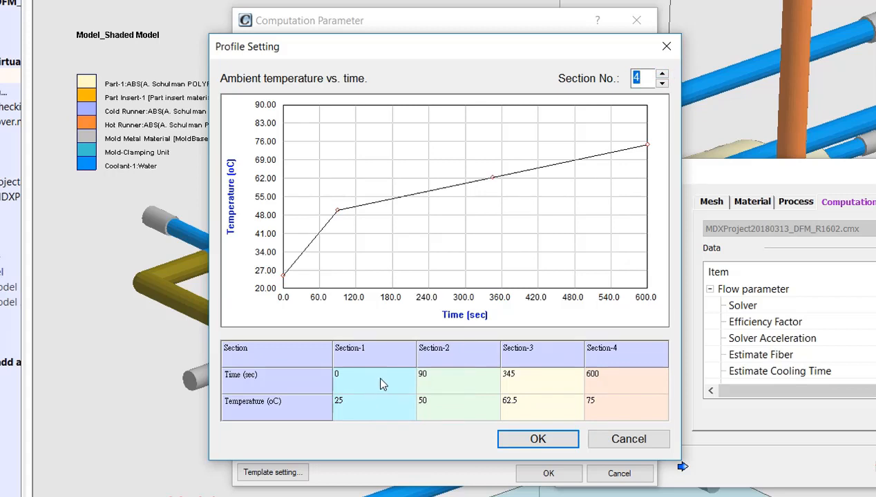
click(433, 385)
text(60)
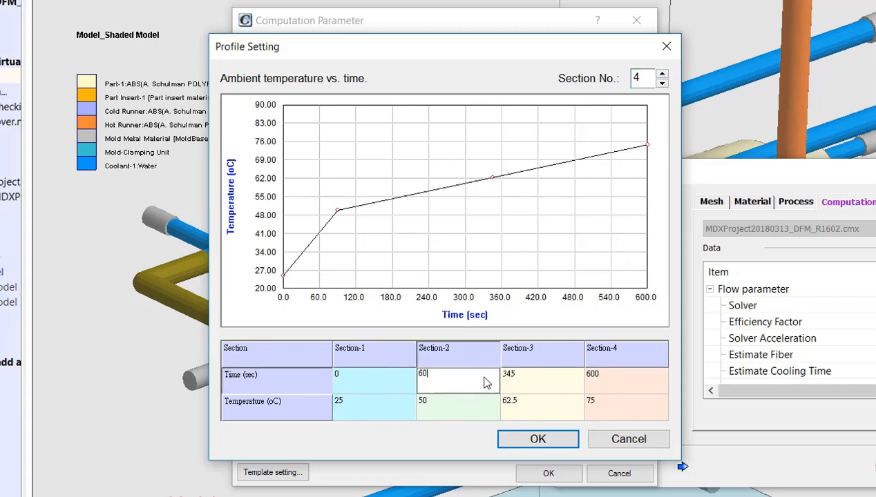
click(544, 382)
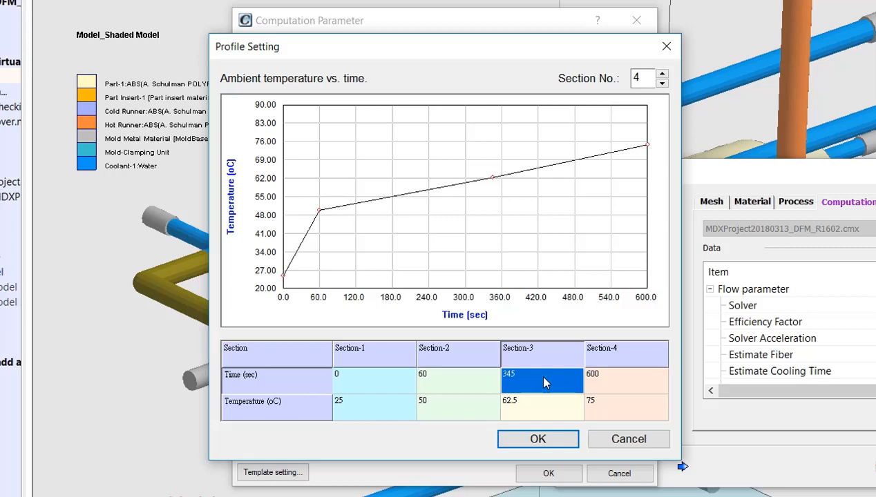
text(540)
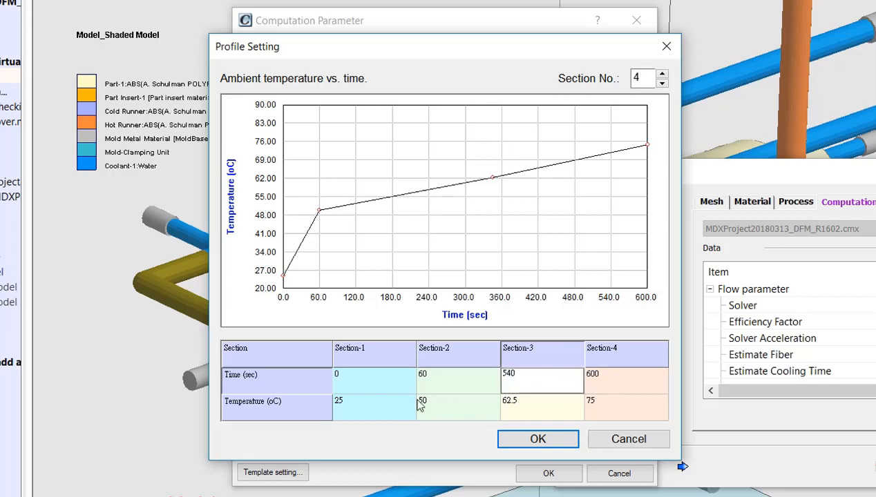
- Set the profile temperatures to 120 °C for Section-2 and Section-3 and 25 °C for Section-4, keeping the current output time steps
click(352, 407)
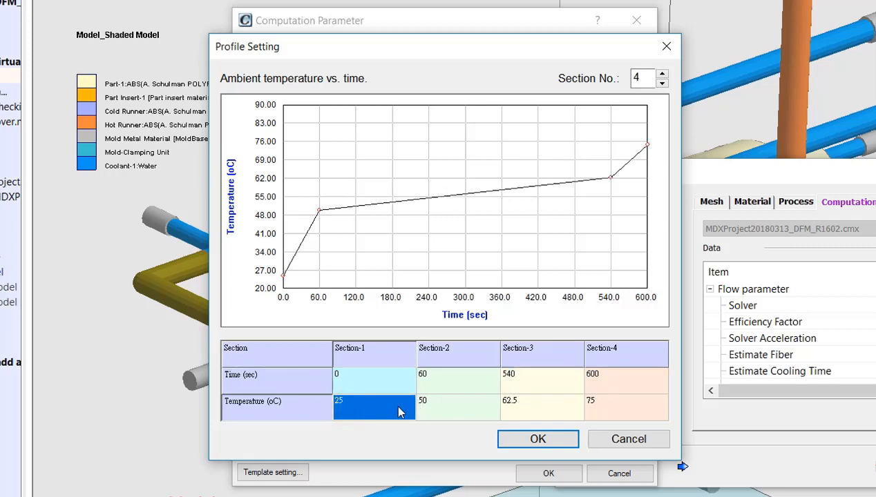
click(431, 404)
text(120)
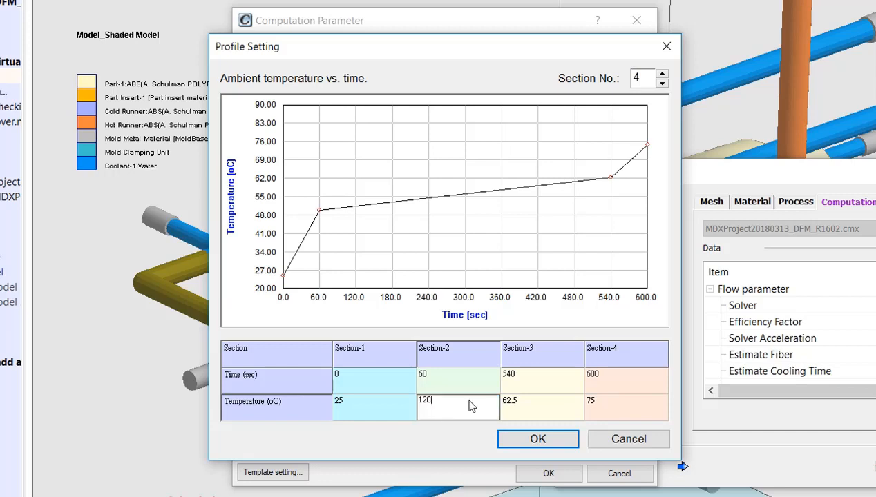
click(521, 406)
text(120)
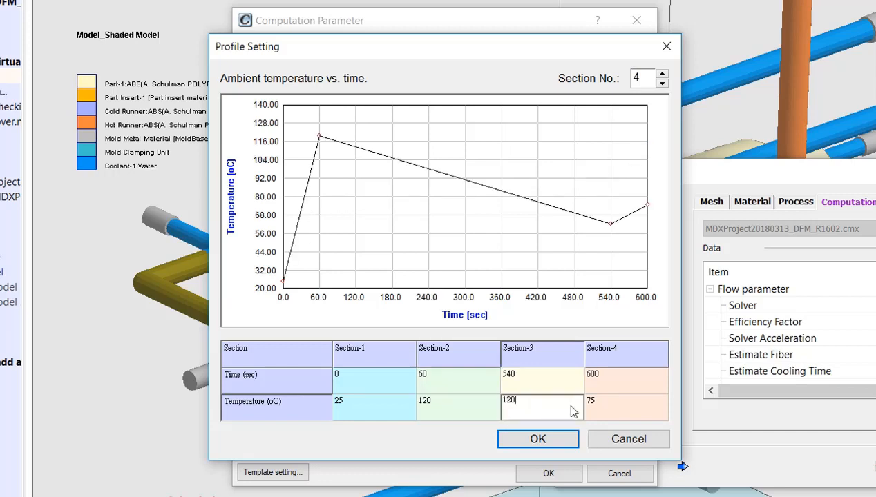
click(621, 406)
text(25)
key(Return)
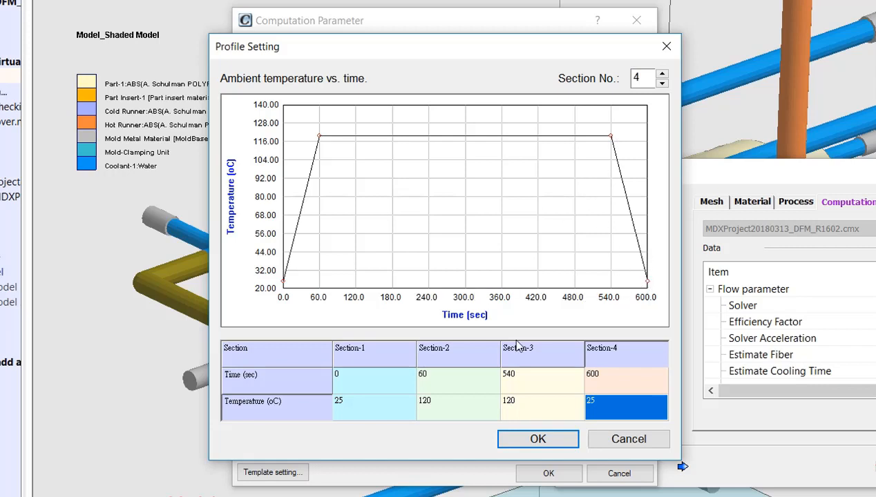
click(538, 439)
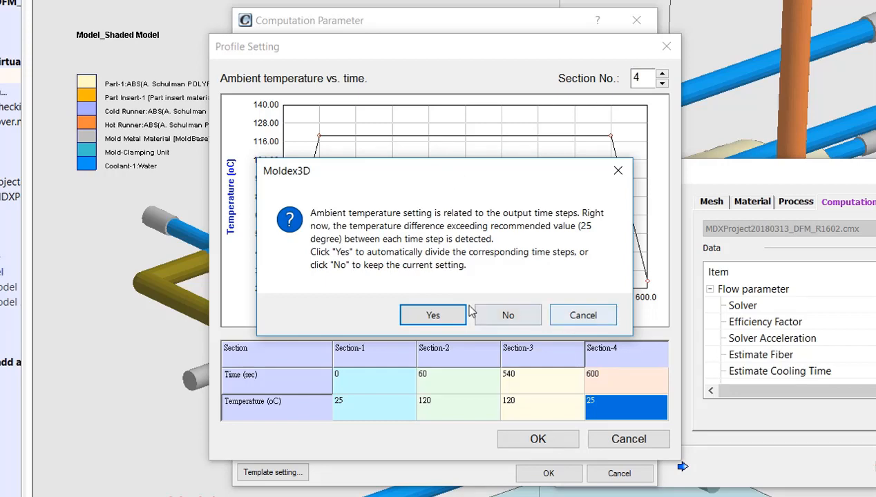
click(526, 316)
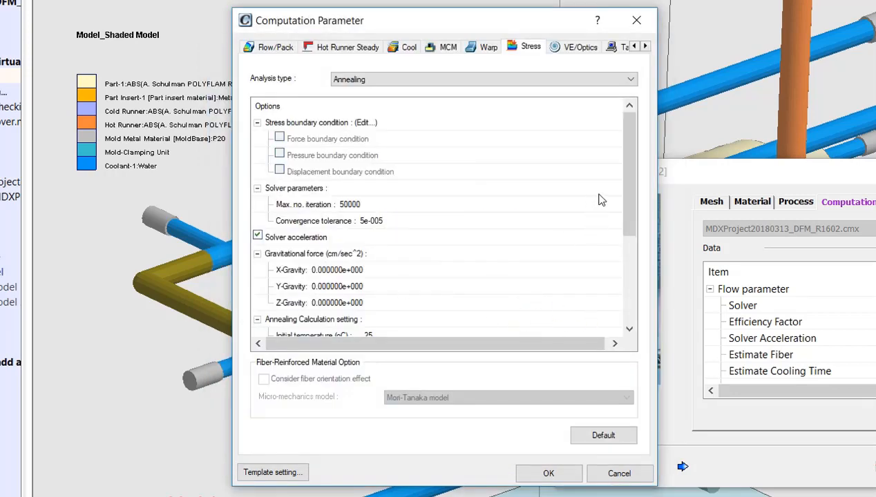
- Review the output times in the multiple time steps output setting and close it without changes
drag(633, 203, 631, 295)
click(330, 305)
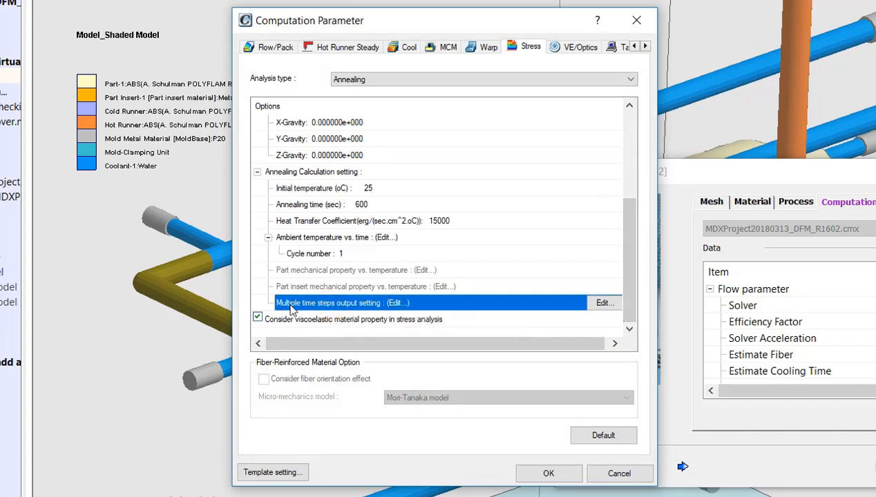
click(596, 303)
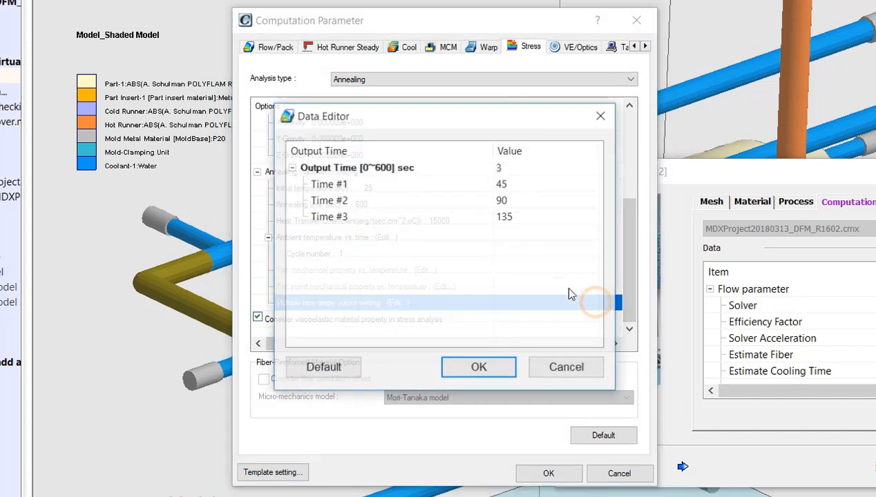
click(520, 186)
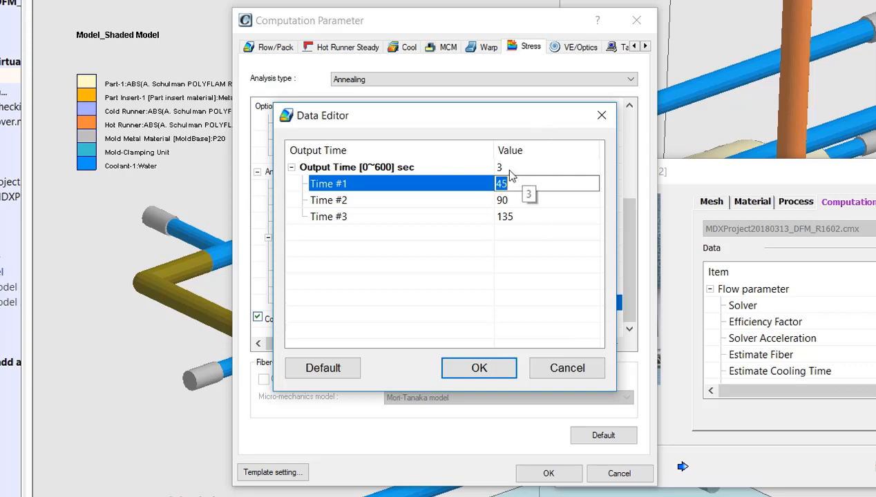
click(553, 166)
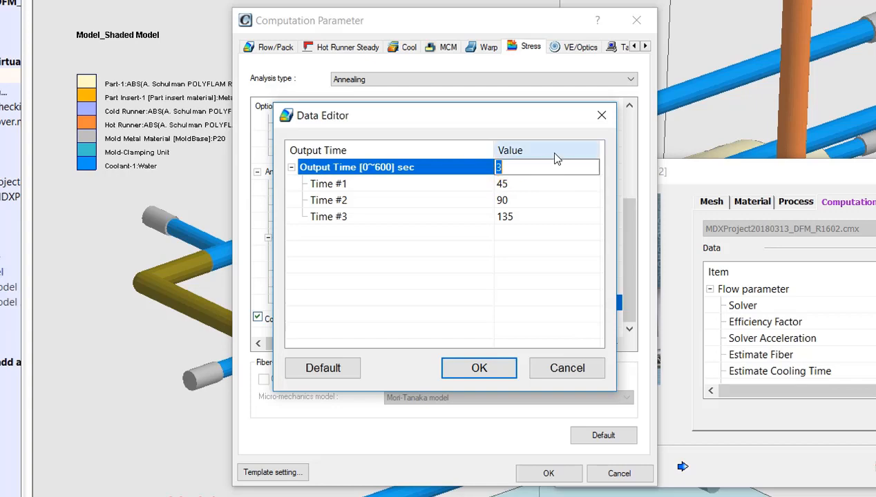
click(602, 115)
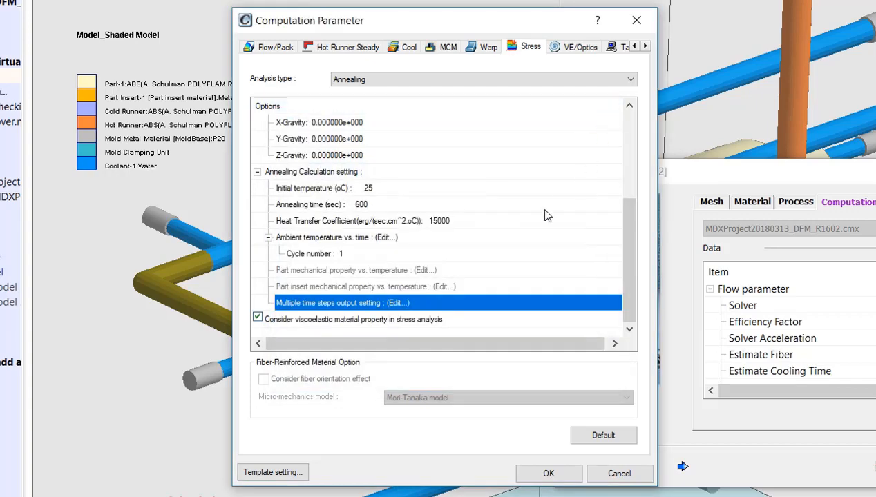
- Reconfirm the ambient temperature profile, choosing to automatically divide the corresponding output time steps
click(404, 238)
click(604, 237)
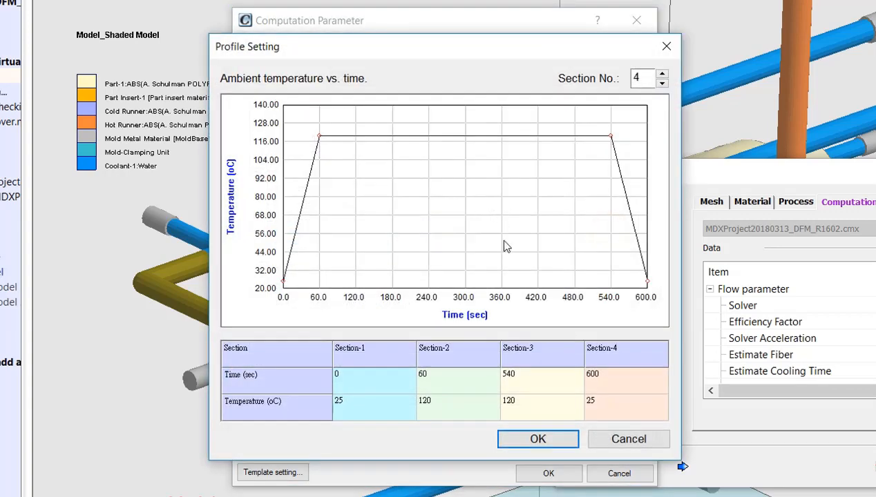
click(558, 440)
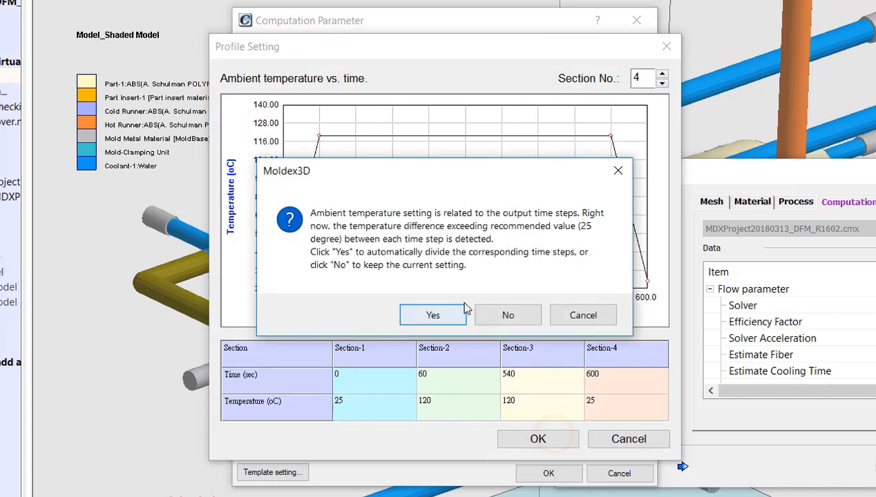
click(425, 322)
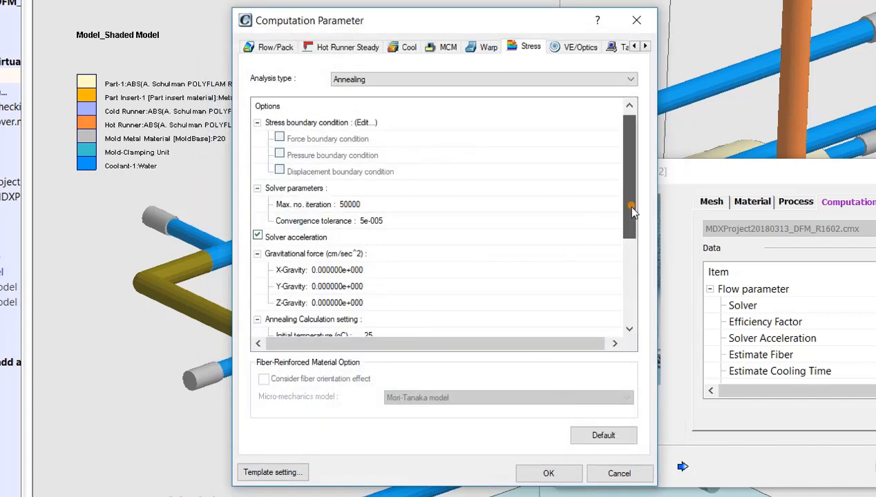
- Check the automatically divided output times in the multiple time steps output setting and accept them
scroll(625, 205, down, 3)
click(501, 303)
click(604, 304)
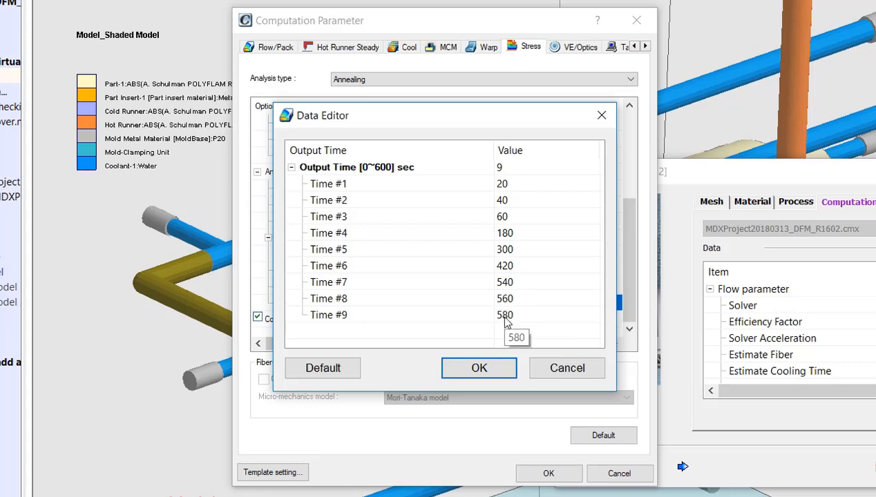
click(496, 377)
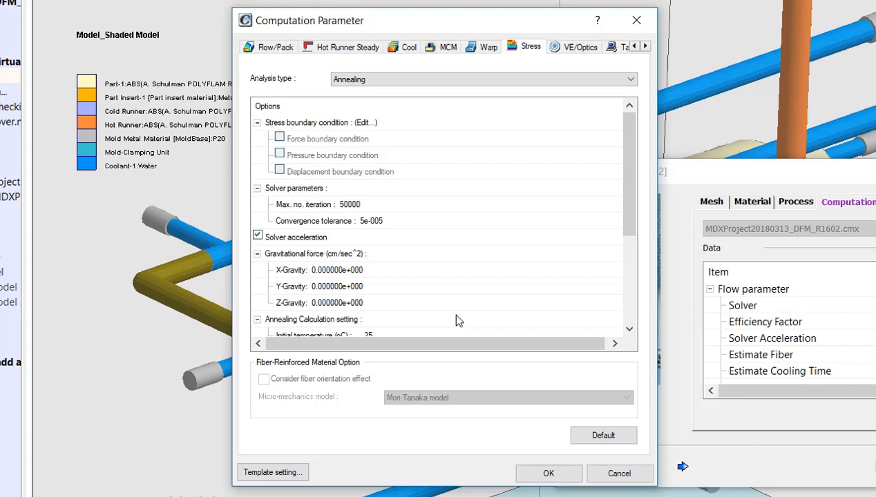
- Accept Run 2's annealing computation parameters and close the settings
drag(628, 190, 635, 293)
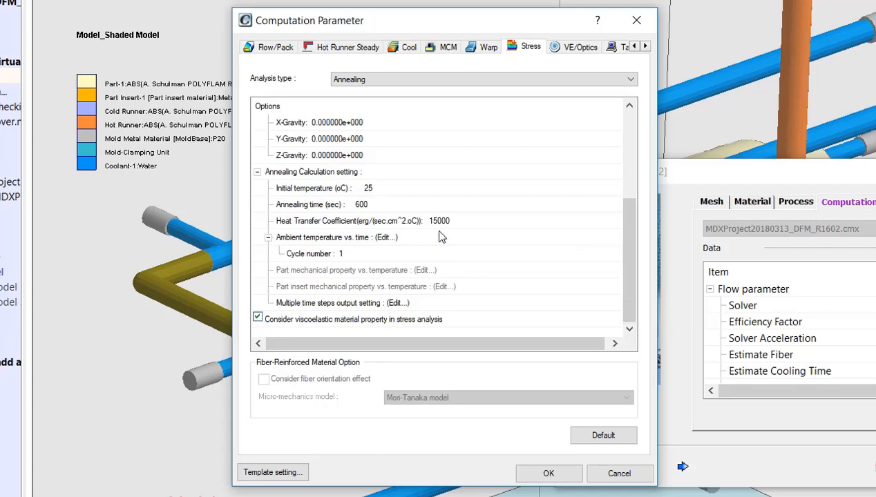
click(549, 473)
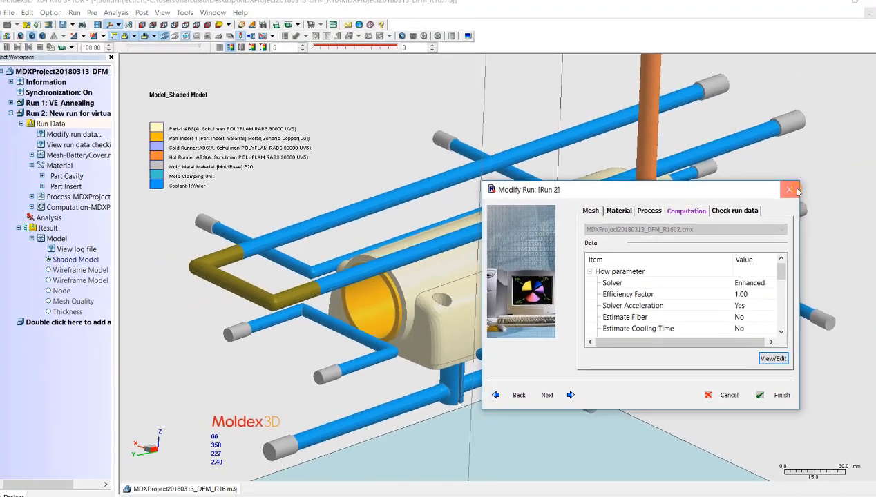
click(762, 389)
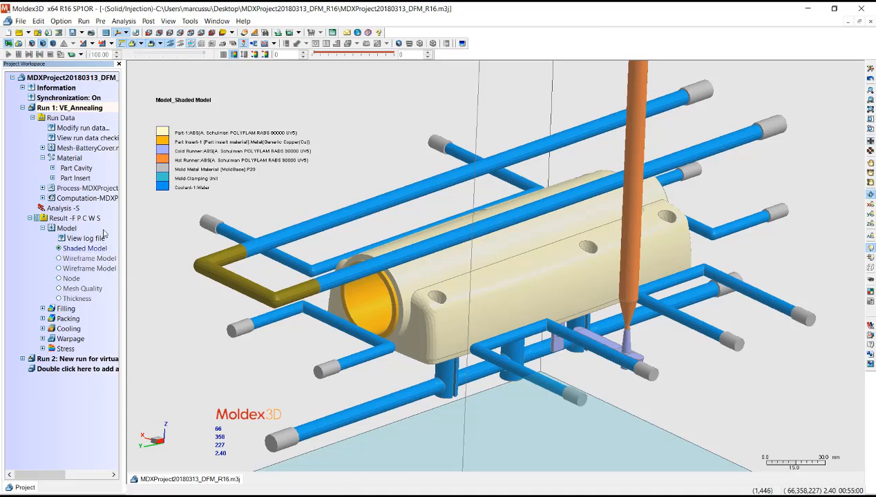
- Review the annealing stress settings, ambient temperature profile and stress boundary conditions in Run 1's computation parameters
double_click(78, 197)
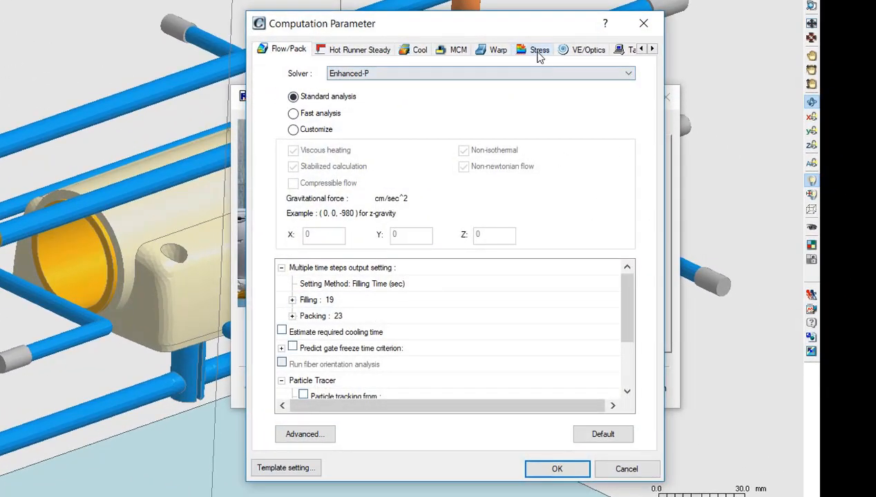
click(535, 51)
drag(633, 147, 621, 256)
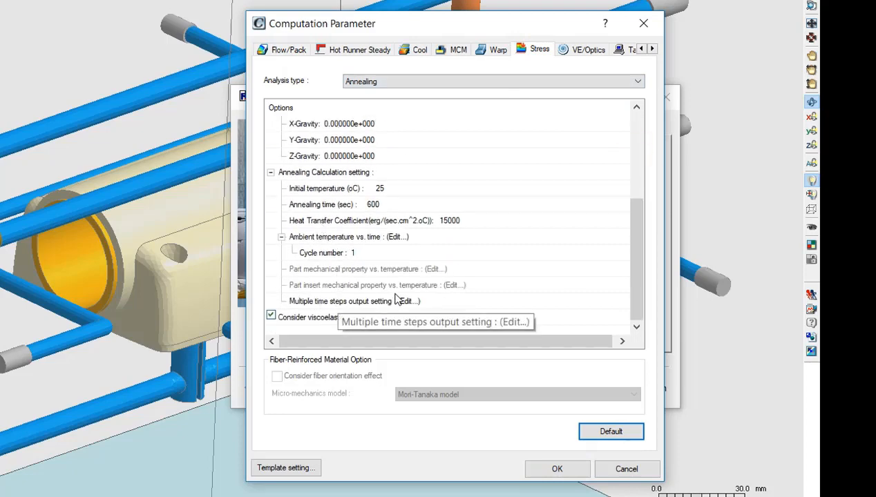
click(377, 220)
click(412, 237)
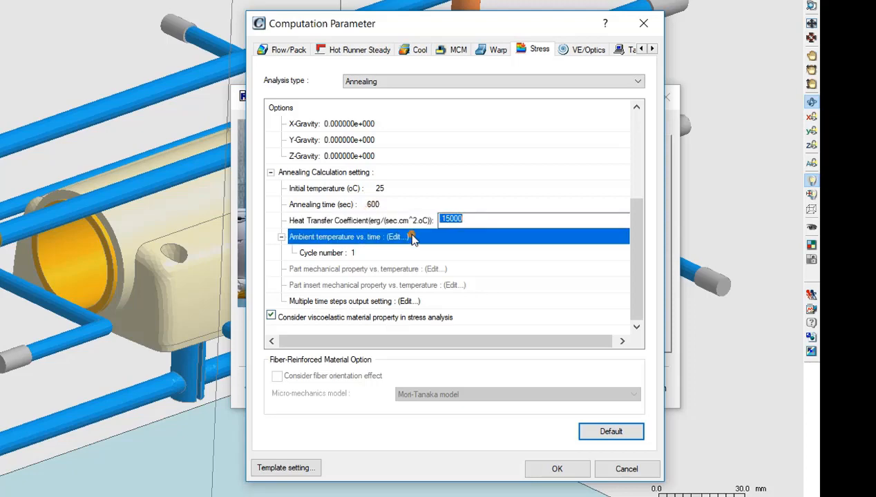
click(610, 240)
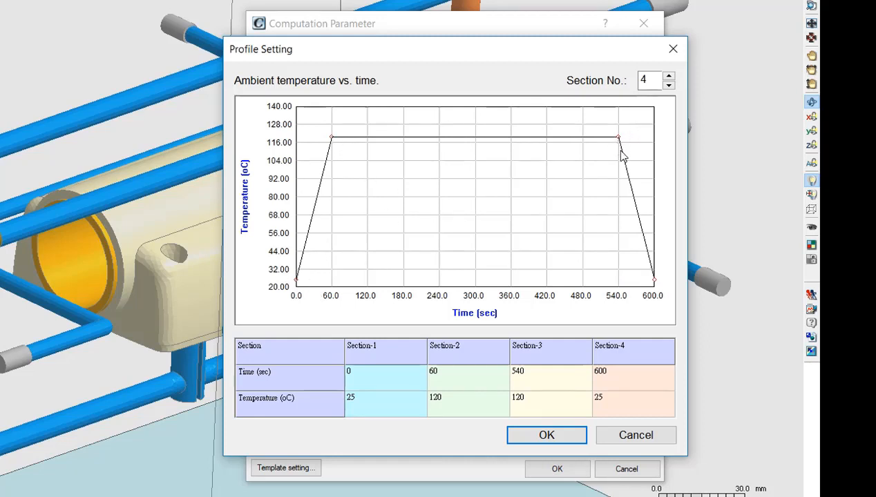
click(549, 435)
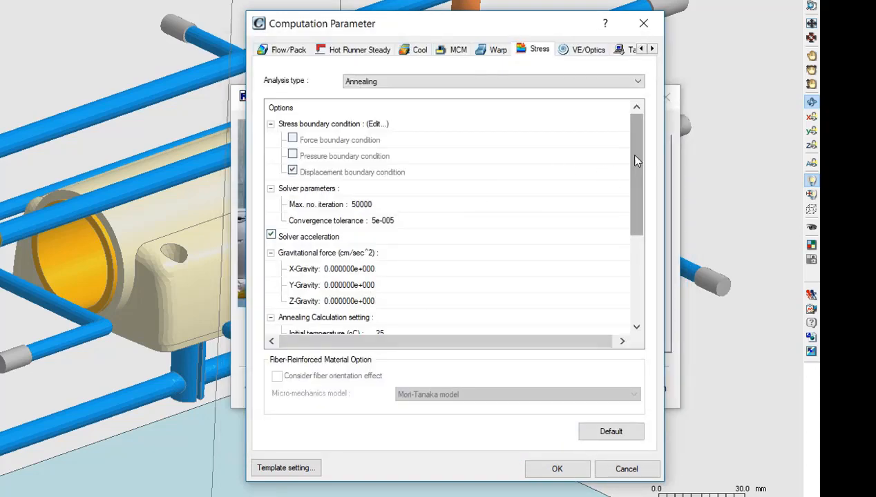
click(553, 470)
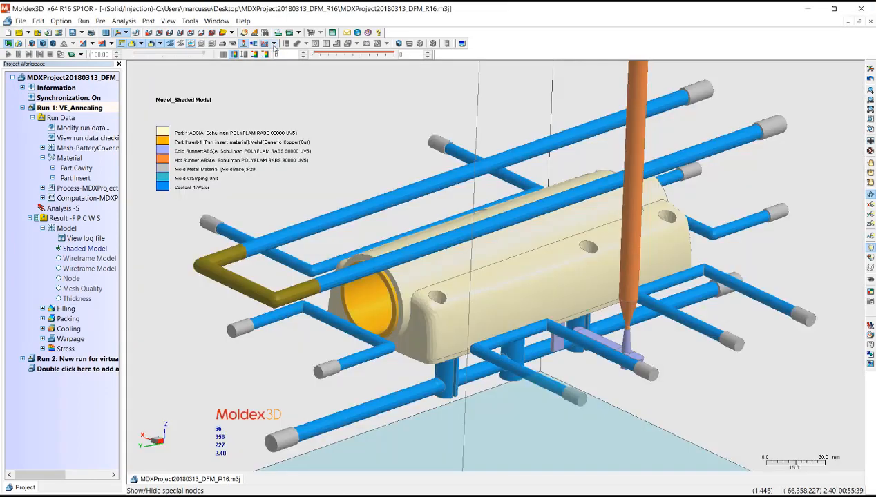
- Display the stress boundary conditions on Run 1's shaded model and inspect the part for the displacement boundary condition
click(272, 43)
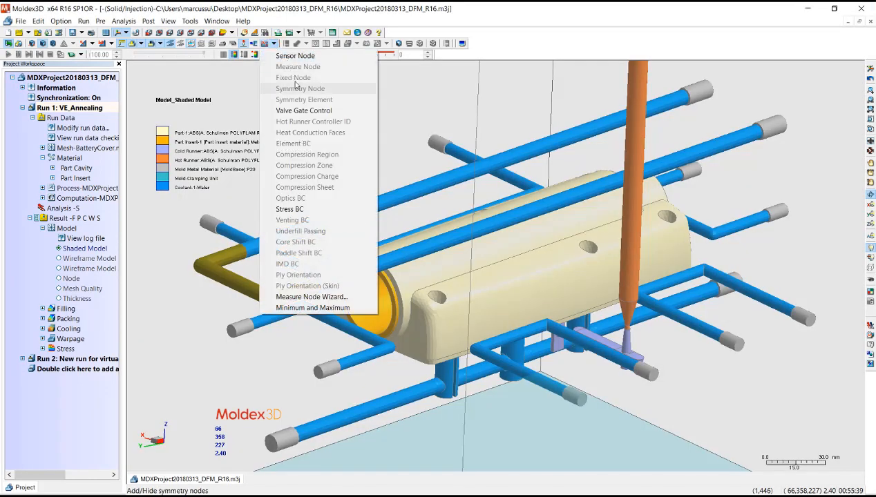
click(289, 208)
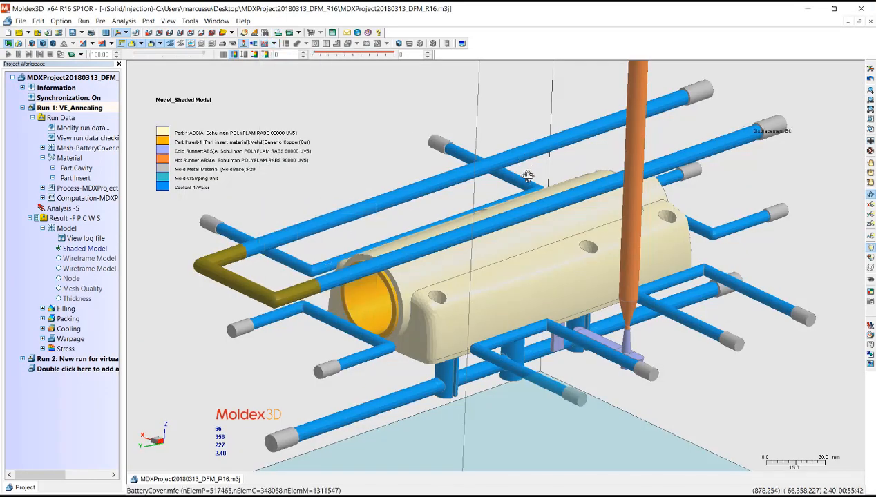
scroll(384, 291, up, 5)
scroll(385, 290, up, 4)
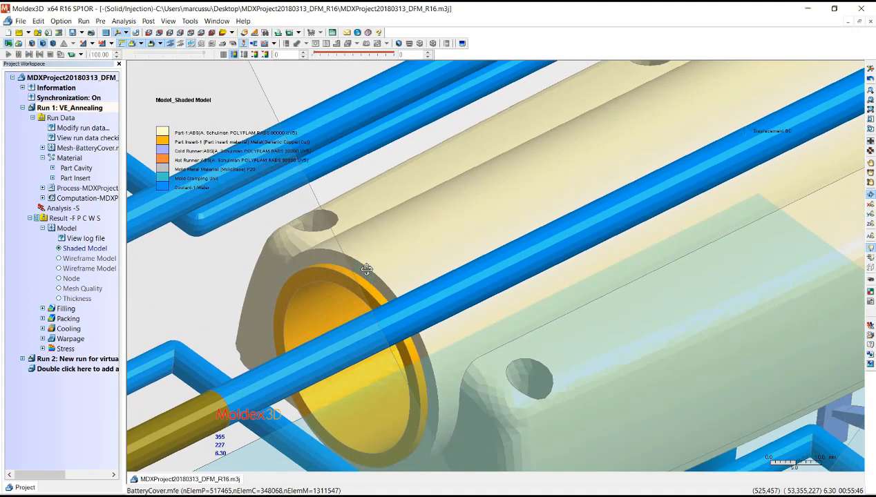
drag(376, 268, 370, 211)
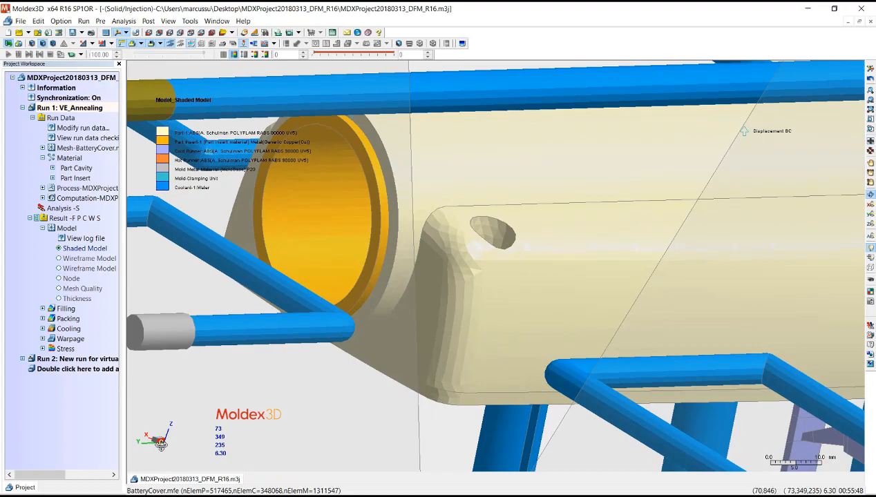
drag(315, 260, 211, 237)
scroll(271, 201, down, 6)
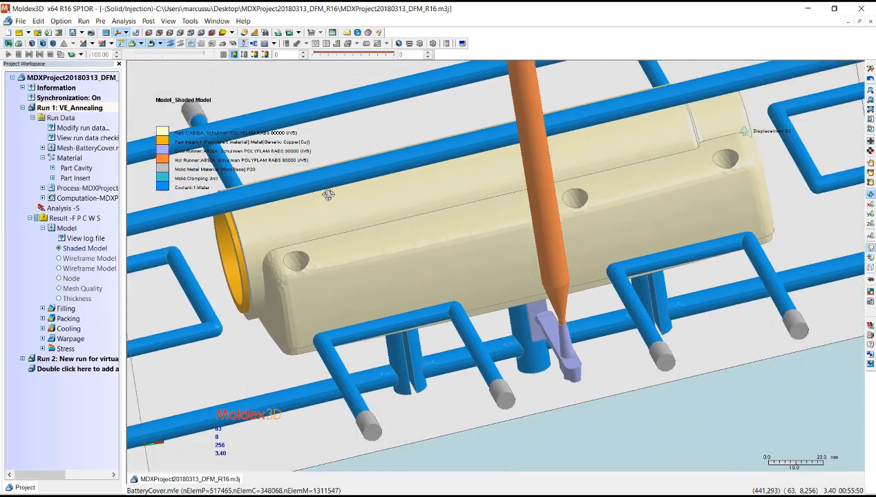
- Examine Run 1's shaded model with its insert, runners and cooling channels from several angles for the displacement boundary condition
drag(548, 246, 567, 283)
scroll(656, 218, up, 2)
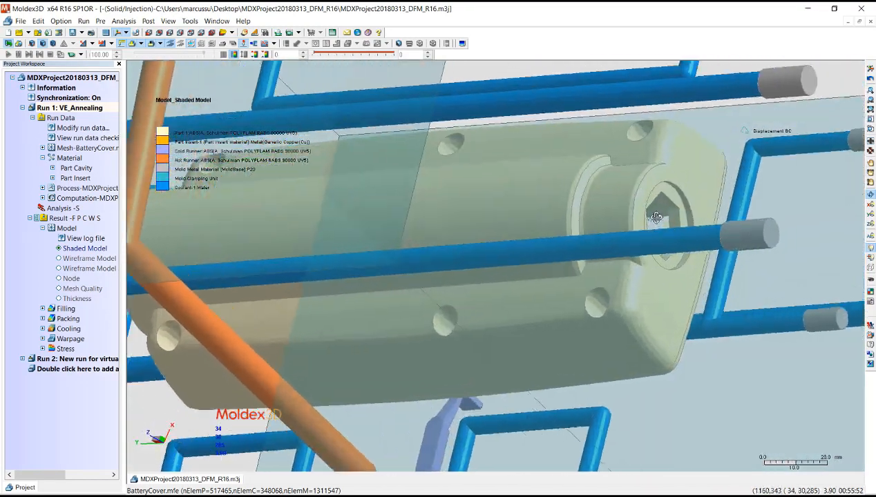
scroll(656, 218, up, 6)
drag(407, 214, 553, 191)
scroll(586, 202, down, 6)
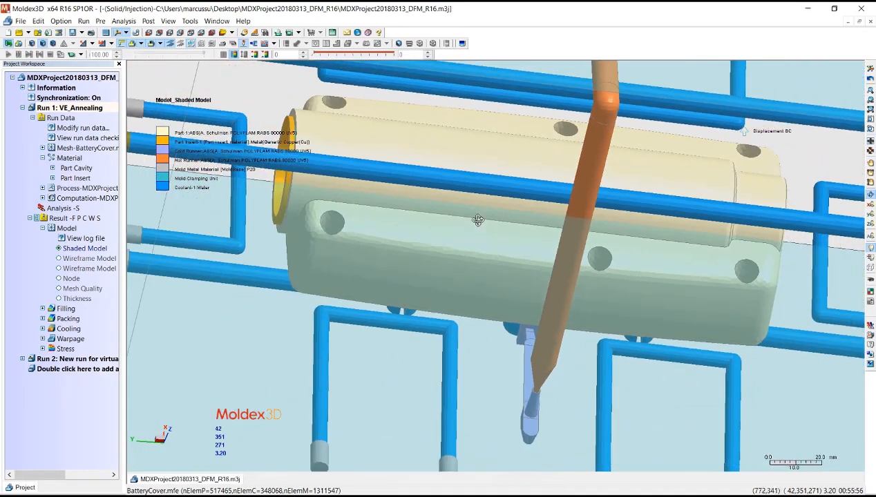
drag(478, 220, 315, 201)
scroll(314, 197, up, 2)
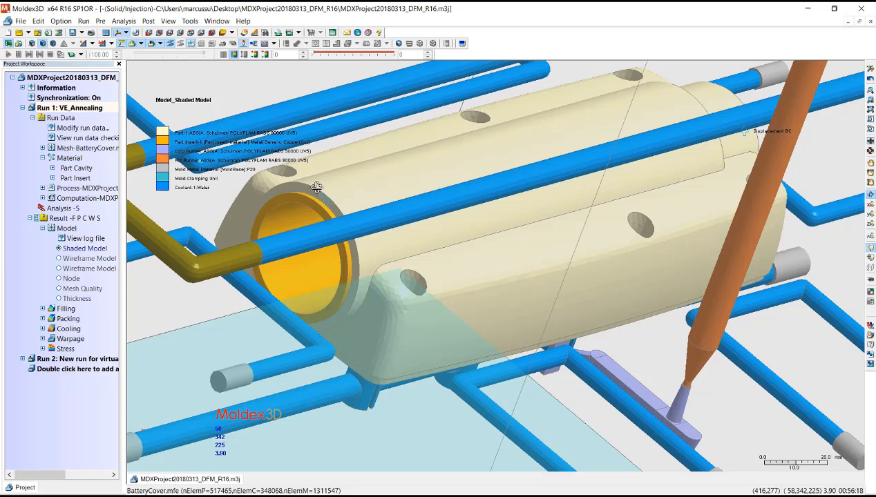
drag(317, 186, 310, 230)
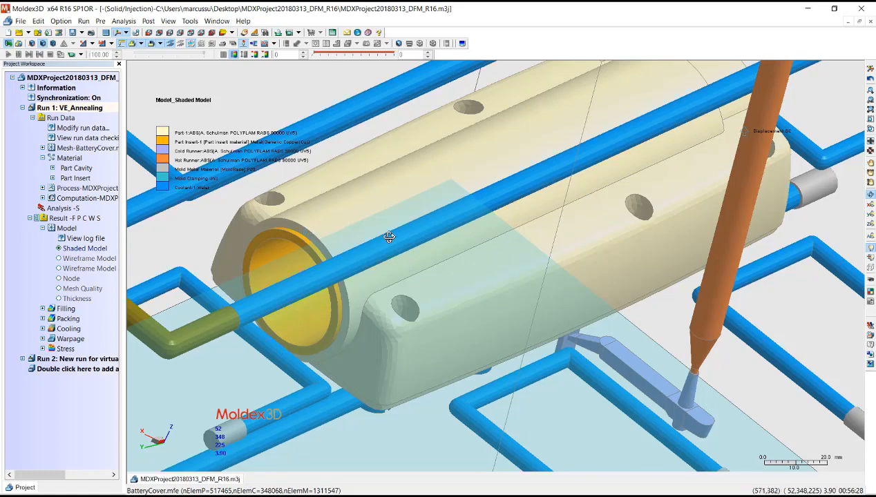
drag(386, 235, 653, 274)
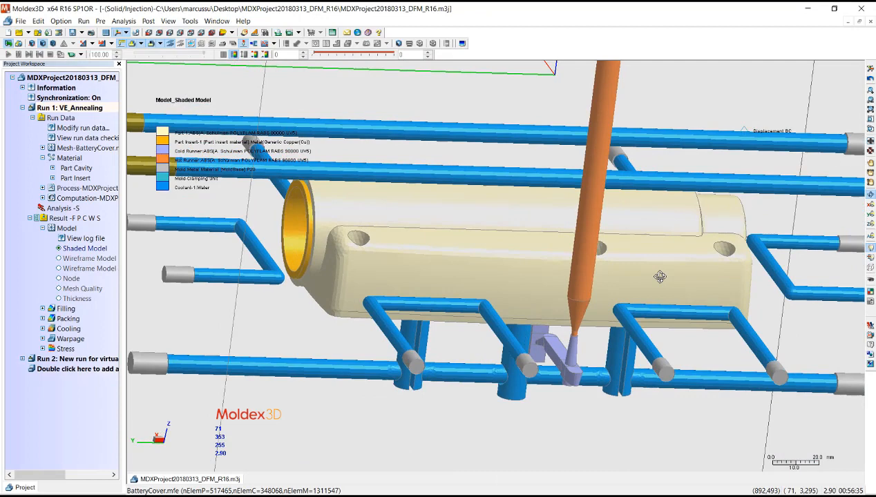
- Display Run 1's warpage total displacement result and hide the cooling channels, mold base and runner, leaving only the part
click(78, 339)
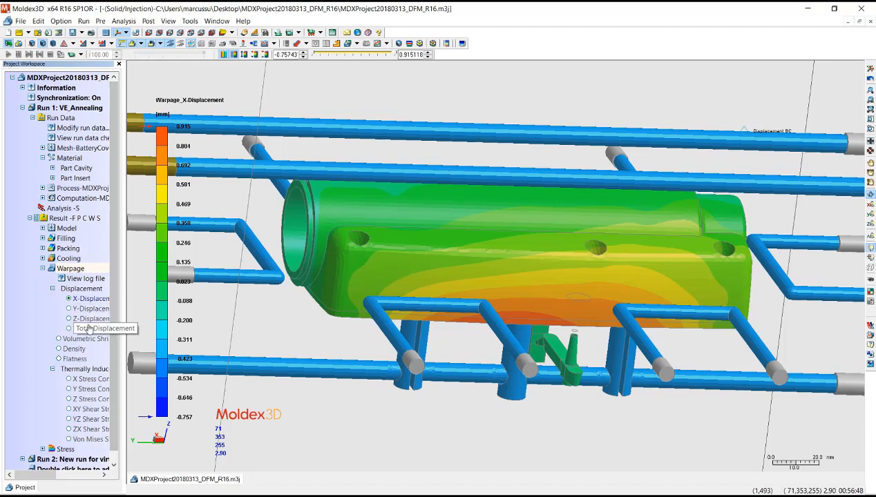
click(88, 328)
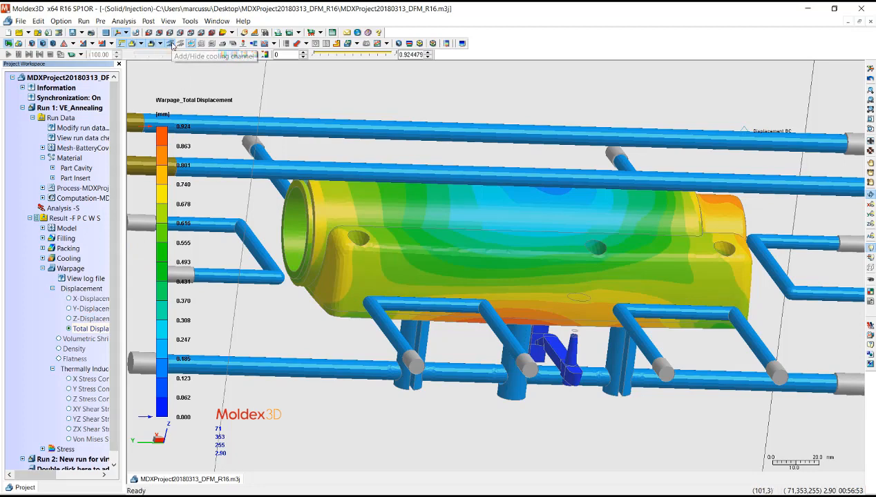
click(171, 44)
click(194, 45)
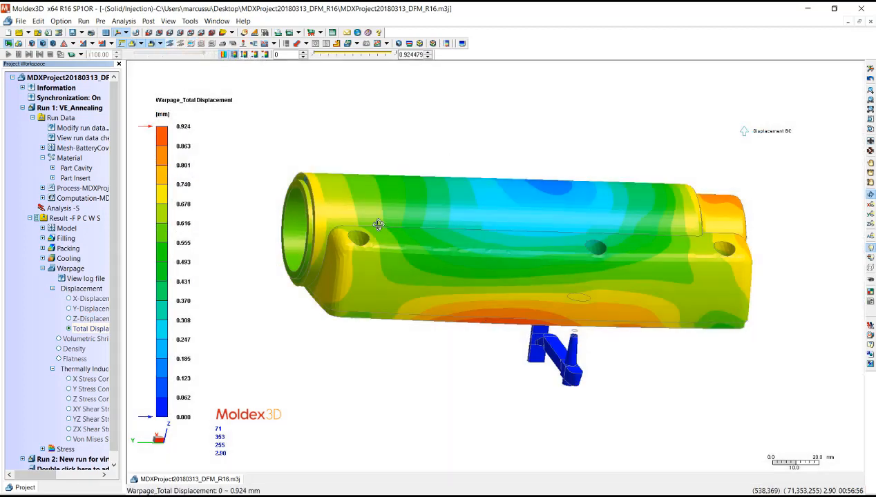
drag(365, 252, 401, 266)
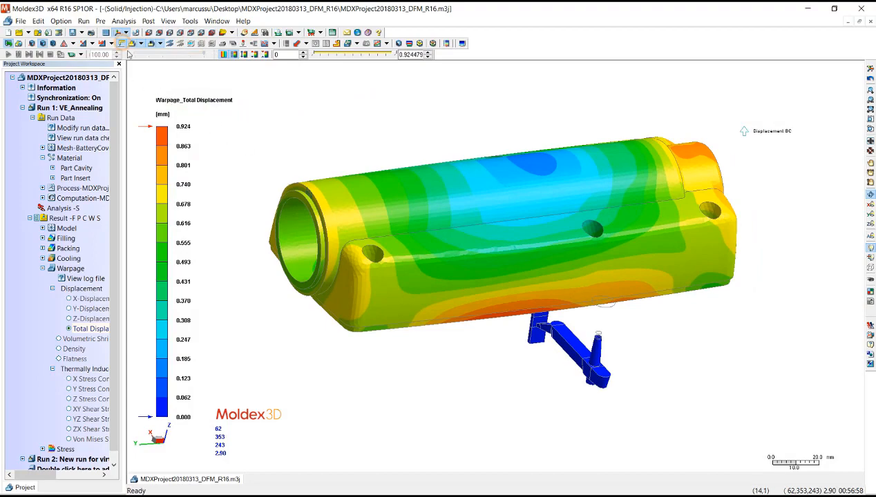
drag(487, 339, 507, 350)
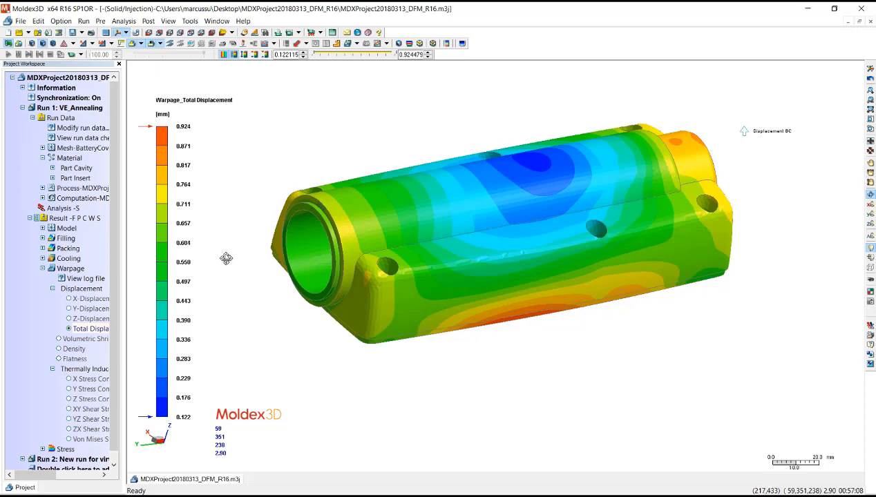
drag(429, 291, 380, 290)
- Display the annealing stress total displacement with the color scale maximum set to 0.924 mm and inspect the part from several angles
drag(114, 416, 114, 439)
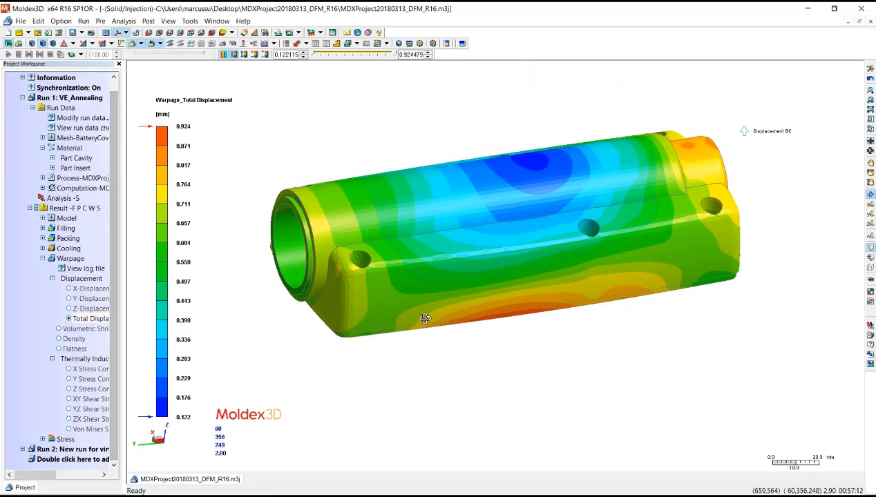
drag(478, 372, 456, 384)
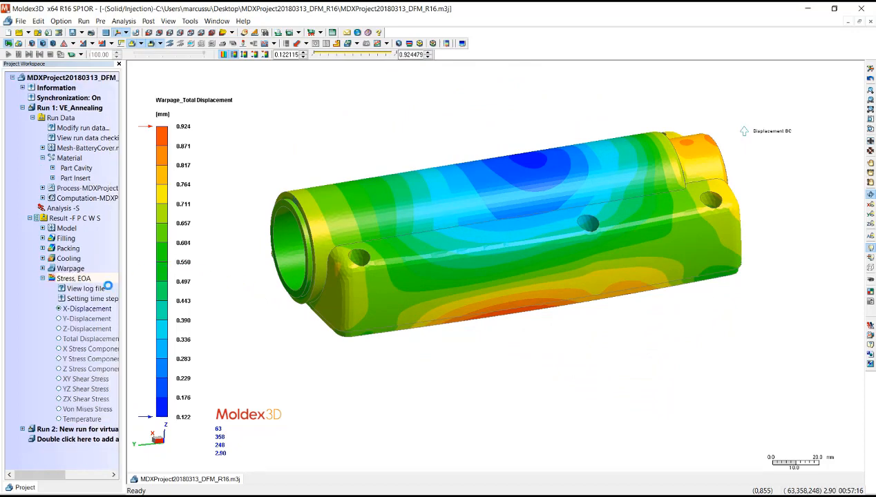
click(90, 339)
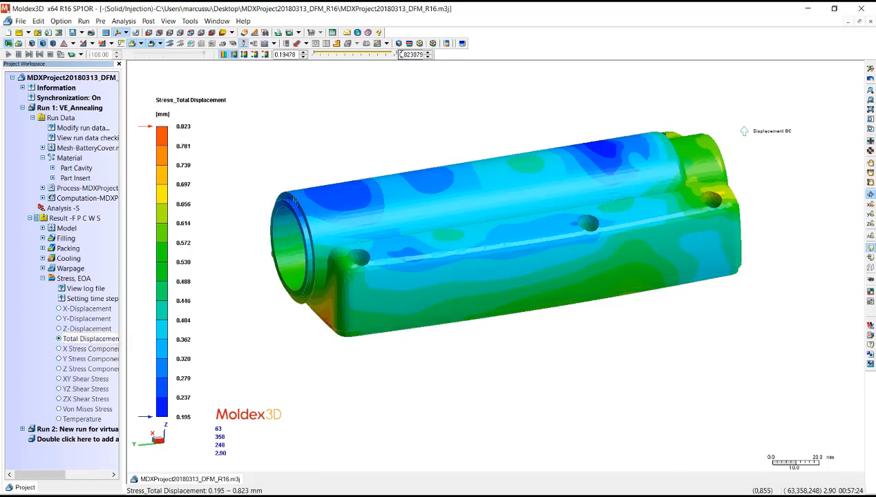
drag(399, 54, 465, 58)
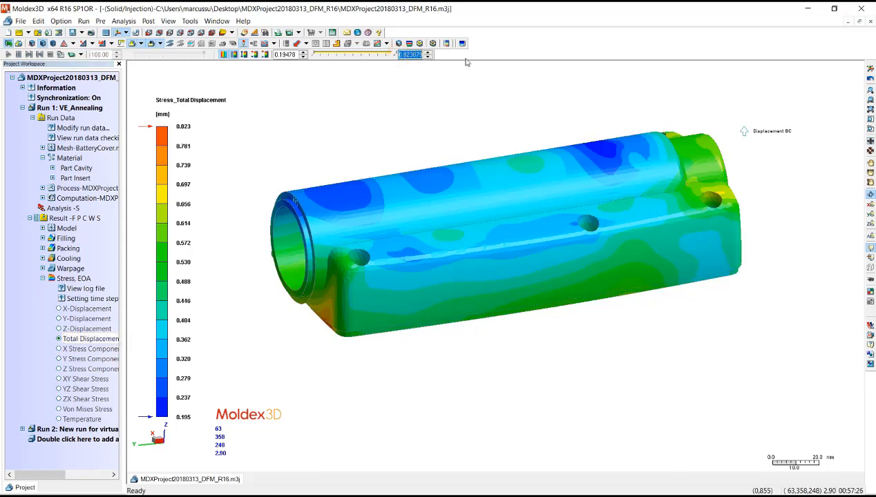
text(0.924)
key(Return)
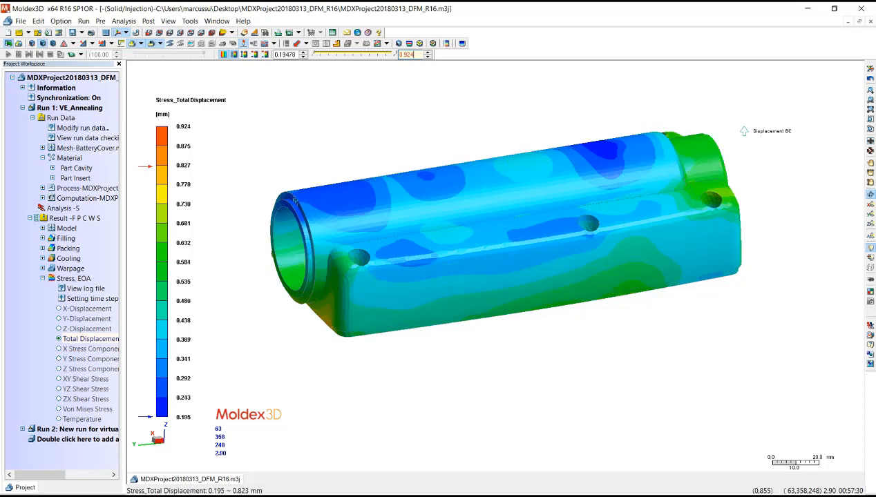
mouse_move(336, 241)
mouse_down()
mouse_move(446, 250)
mouse_move(606, 293)
mouse_move(668, 207)
mouse_move(552, 257)
mouse_move(495, 303)
mouse_move(507, 225)
mouse_move(599, 198)
mouse_move(605, 186)
mouse_move(573, 259)
mouse_move(454, 307)
mouse_up()
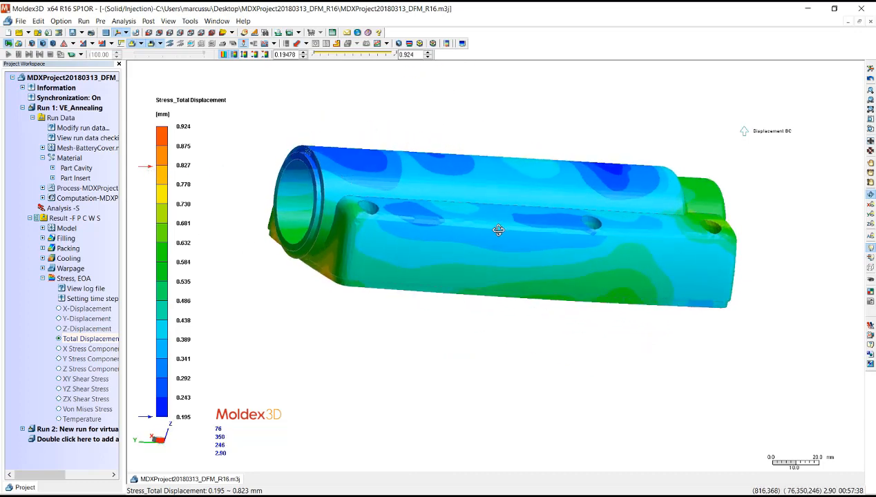
drag(499, 230, 469, 257)
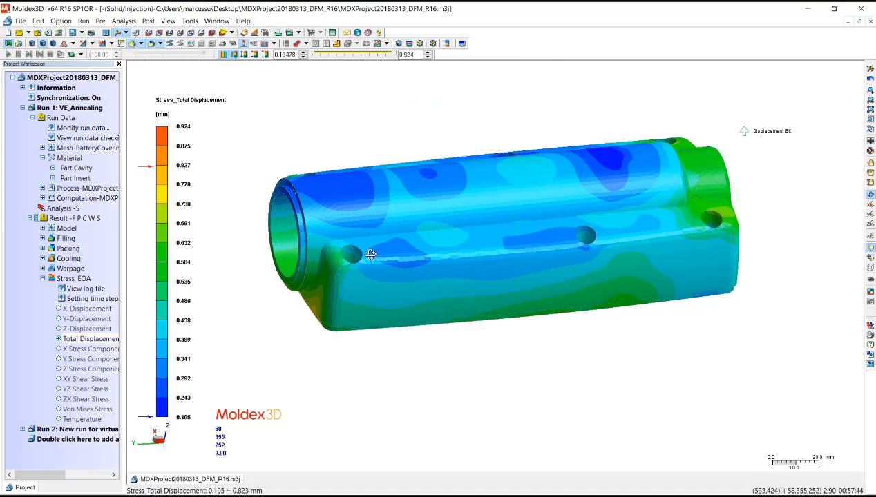
drag(366, 253, 393, 260)
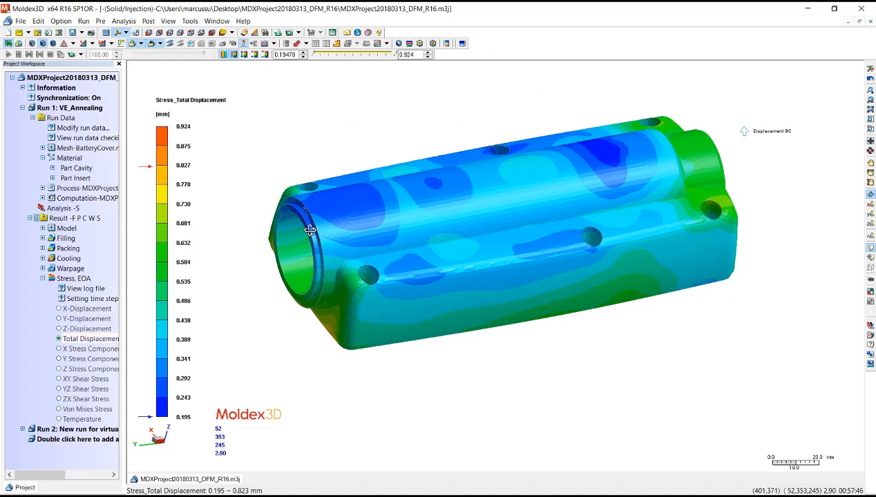
drag(310, 230, 280, 243)
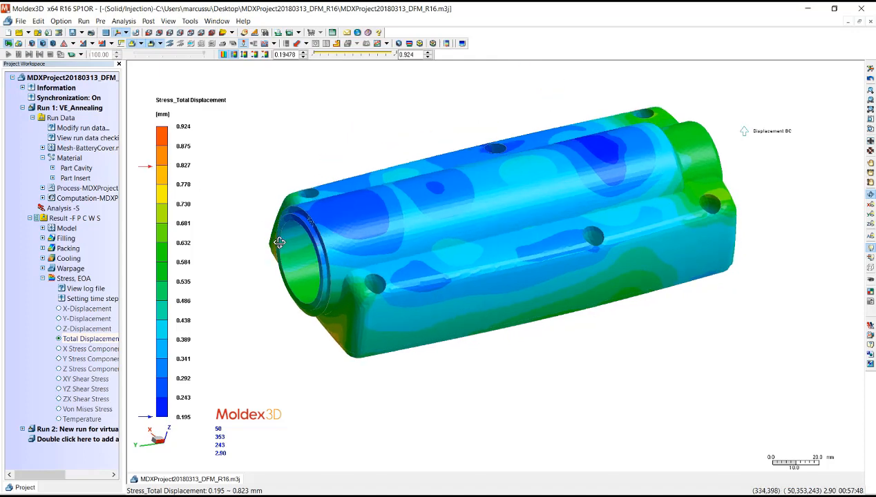
- Inspect the warpage thermally induced von Mises stress around the part insert and compare it with the shaded model
double_click(71, 268)
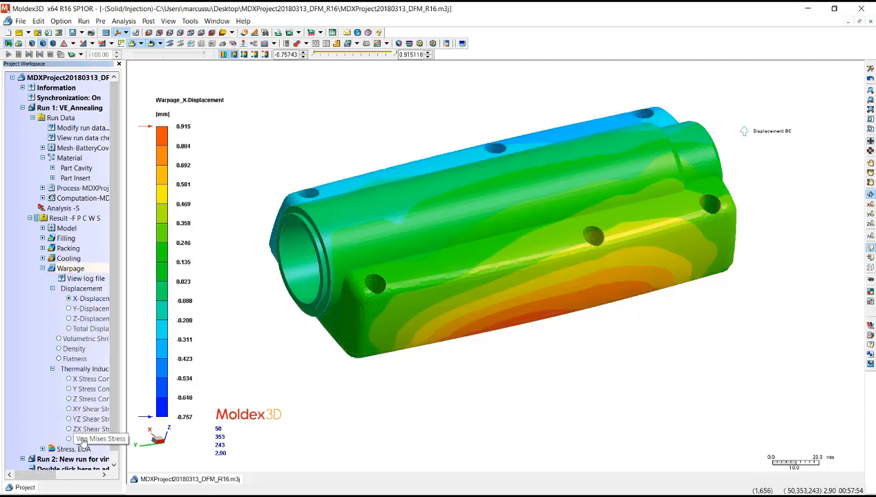
click(82, 440)
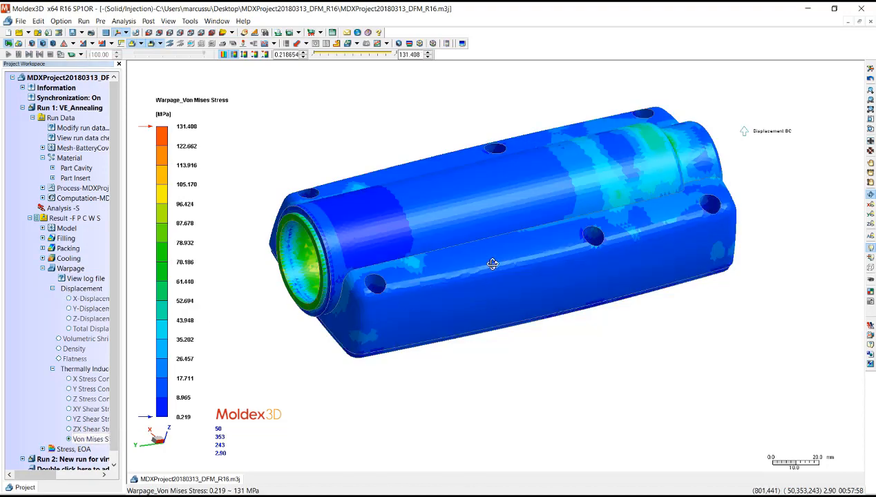
drag(493, 263, 421, 208)
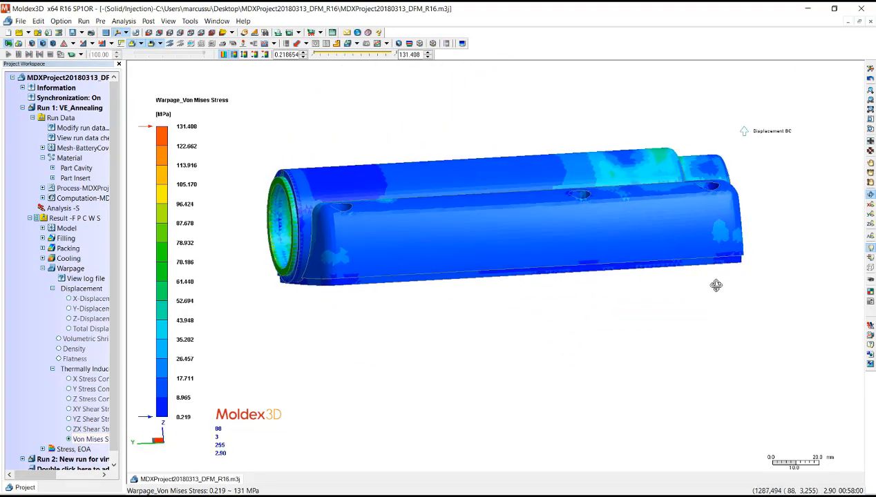
drag(715, 283, 540, 256)
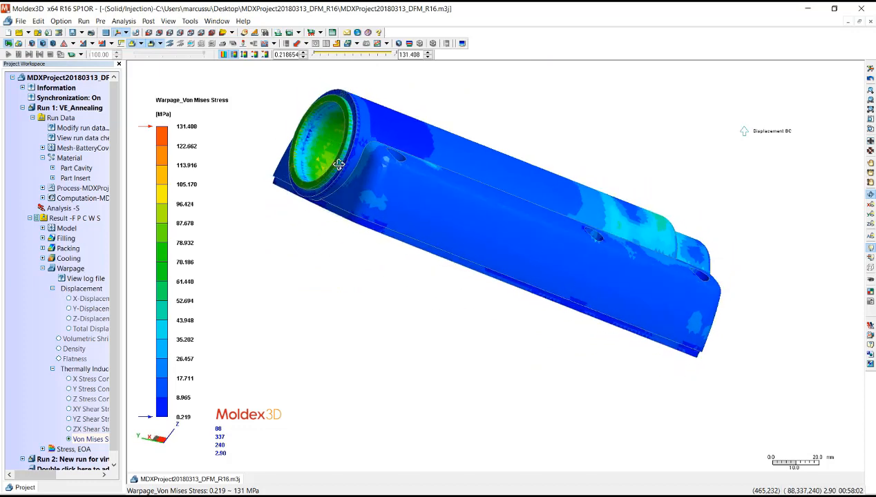
drag(336, 164, 336, 246)
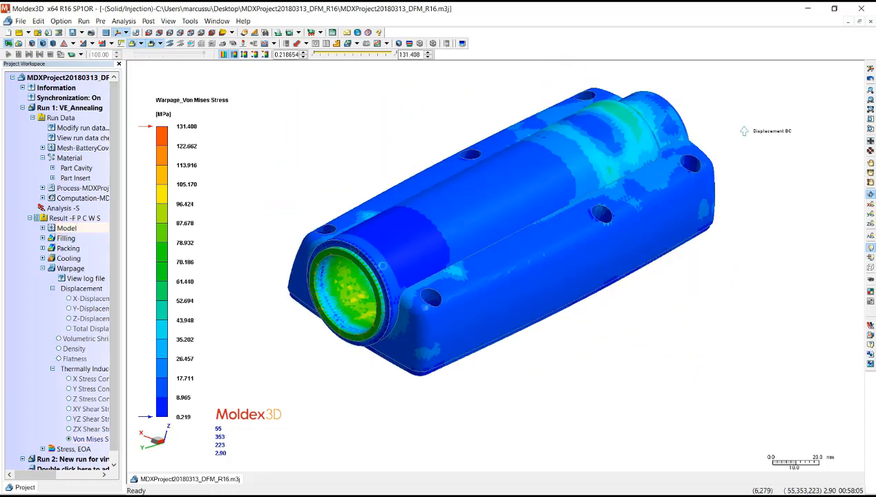
click(67, 228)
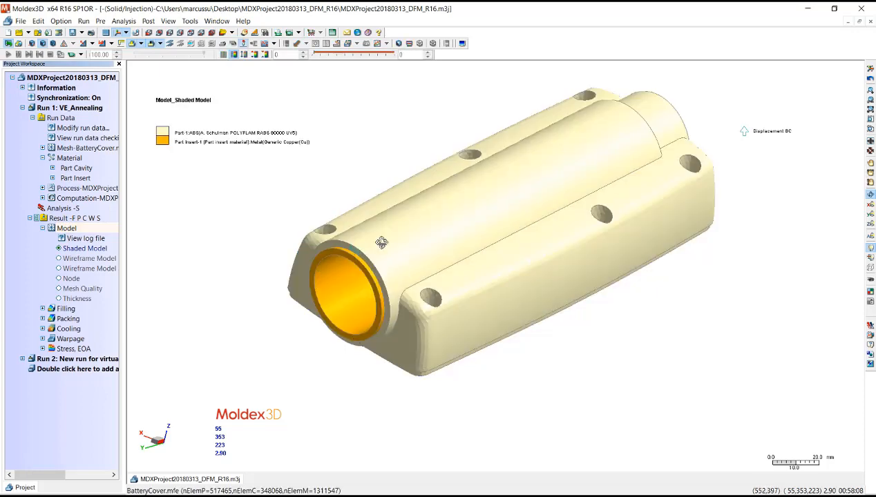
mouse_move(464, 219)
mouse_down()
mouse_move(511, 166)
mouse_move(383, 259)
mouse_move(361, 246)
mouse_move(324, 277)
mouse_up()
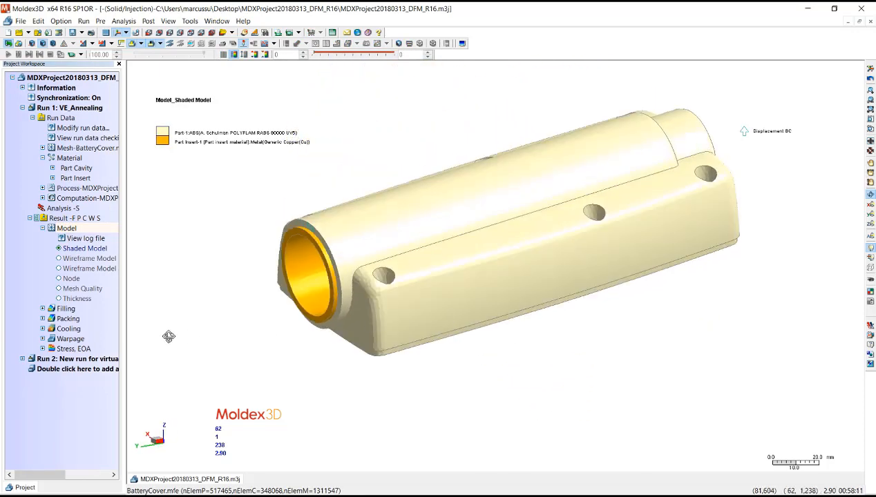
- Display the annealing stress result's von Mises stress and inspect it on the part's outer surface and inner side
click(71, 349)
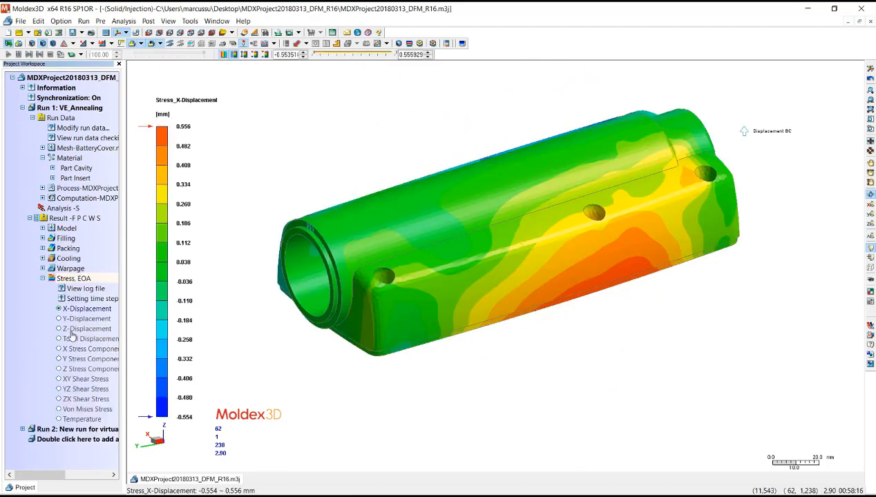
click(78, 410)
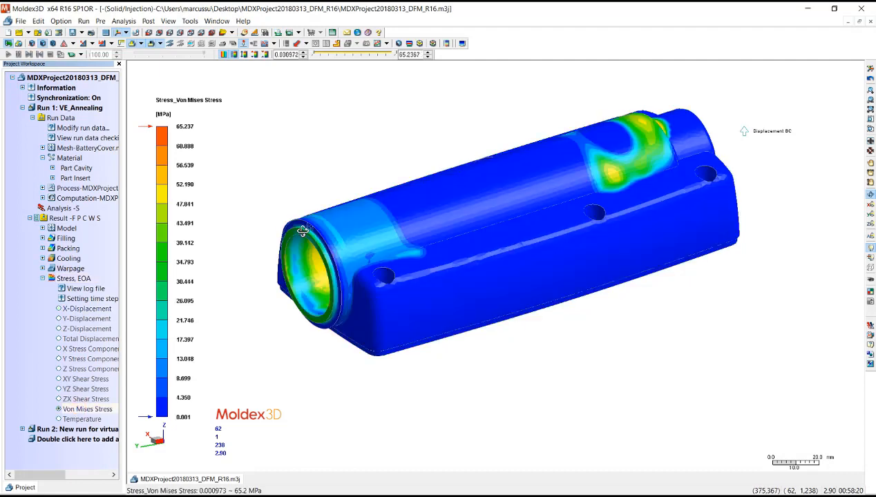
drag(430, 278, 440, 208)
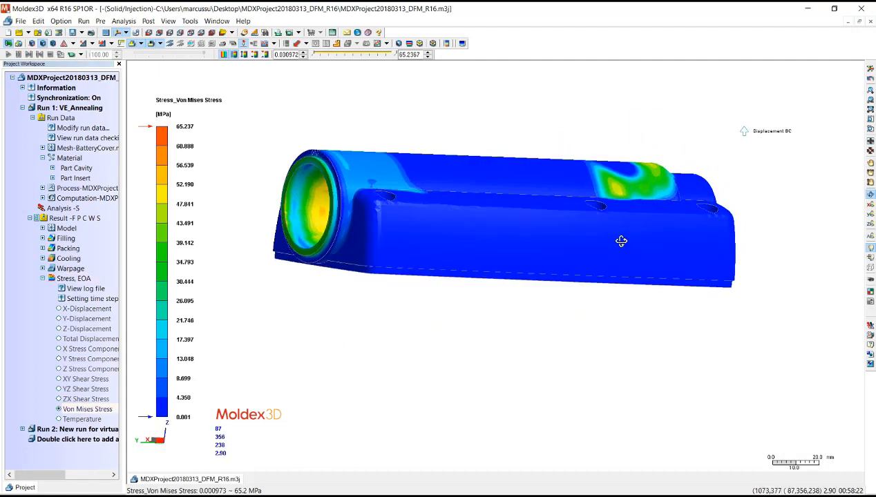
drag(610, 232, 602, 98)
drag(603, 253, 624, 202)
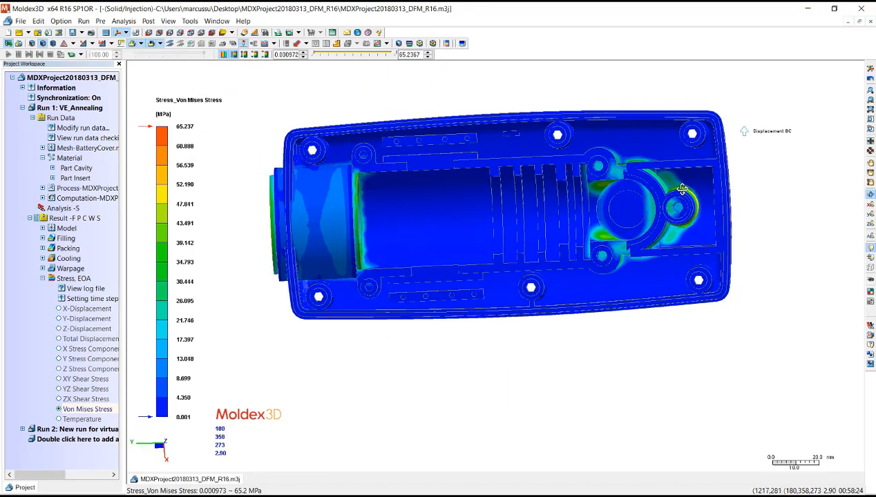
drag(600, 231, 650, 164)
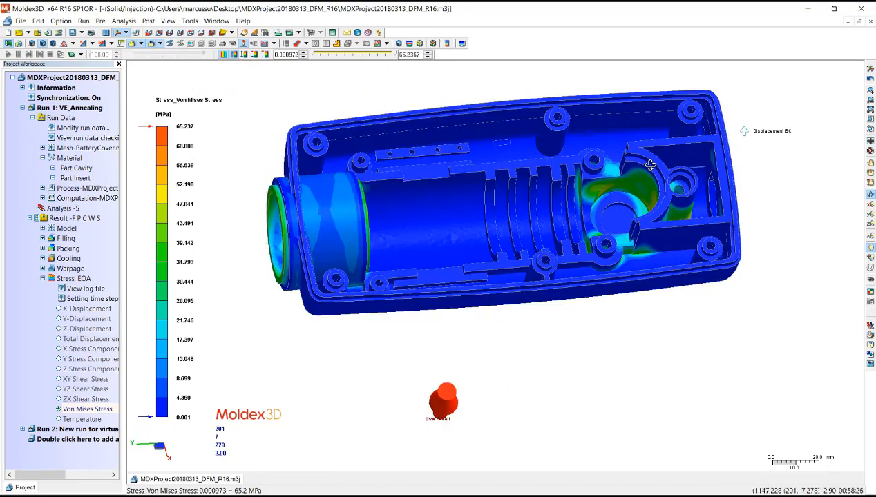
drag(625, 236, 646, 310)
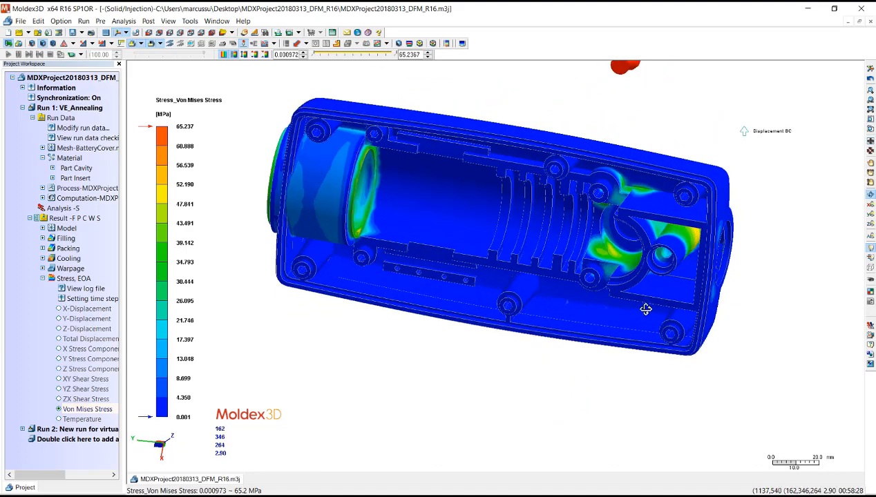
drag(555, 214, 445, 326)
- Return to the warpage von Mises stress result and inspect the part's inner side around the insert
click(66, 267)
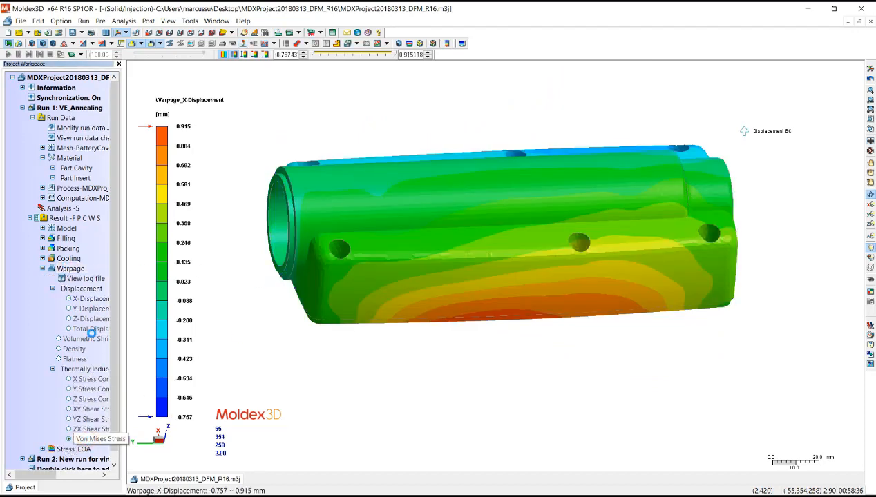
drag(475, 192, 494, 226)
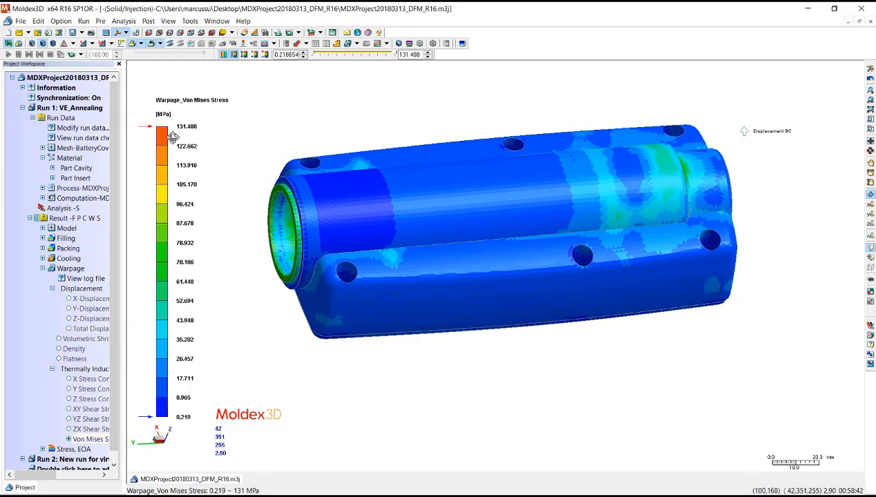
drag(476, 342, 354, 165)
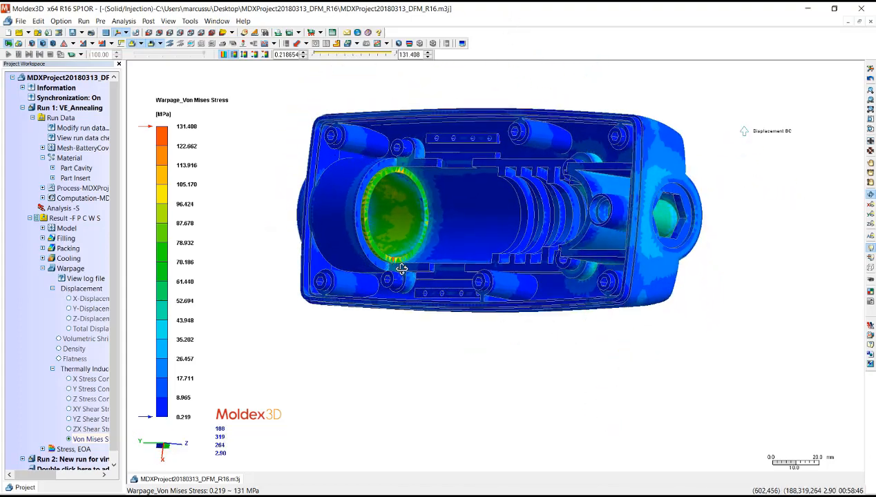
- Examine the warpage von Mises stress from the part's open inner side round to its outer side wall
drag(350, 236, 364, 176)
right_click(355, 225)
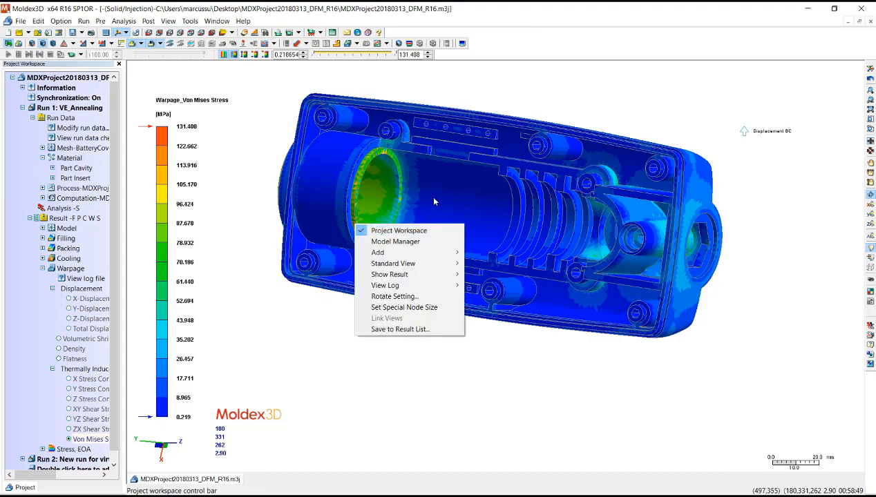
click(434, 201)
drag(434, 201, 506, 338)
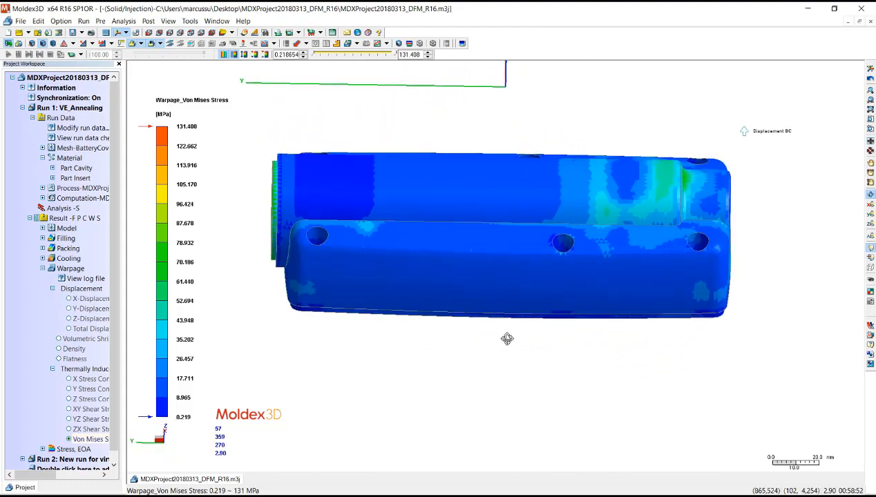
- Display the annealing stress result's von Mises stress with the color scale maximum set to 131 MPa
double_click(73, 449)
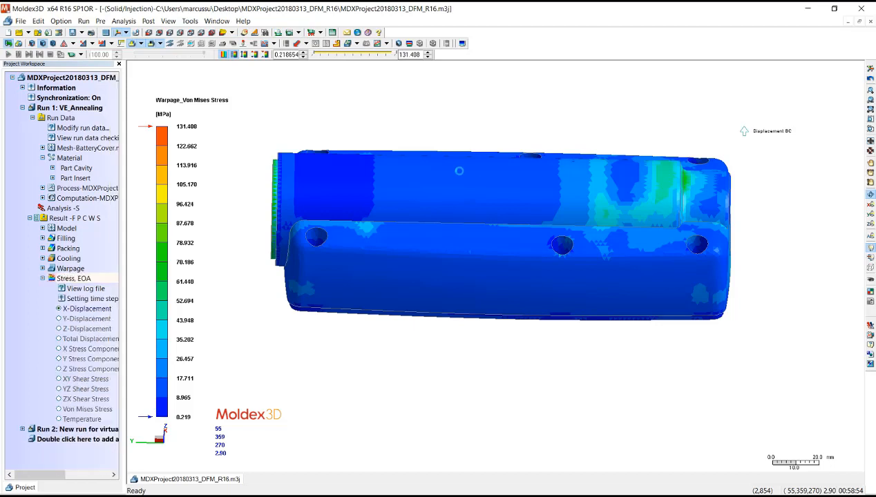
click(403, 55)
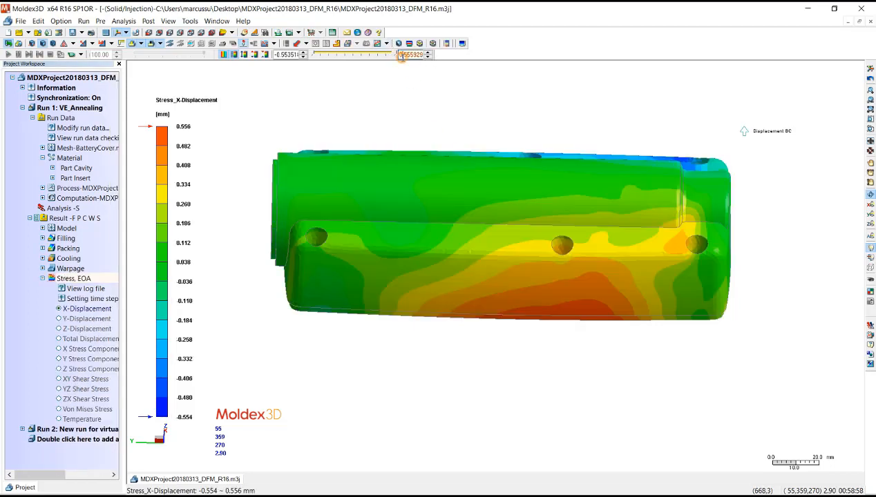
click(87, 409)
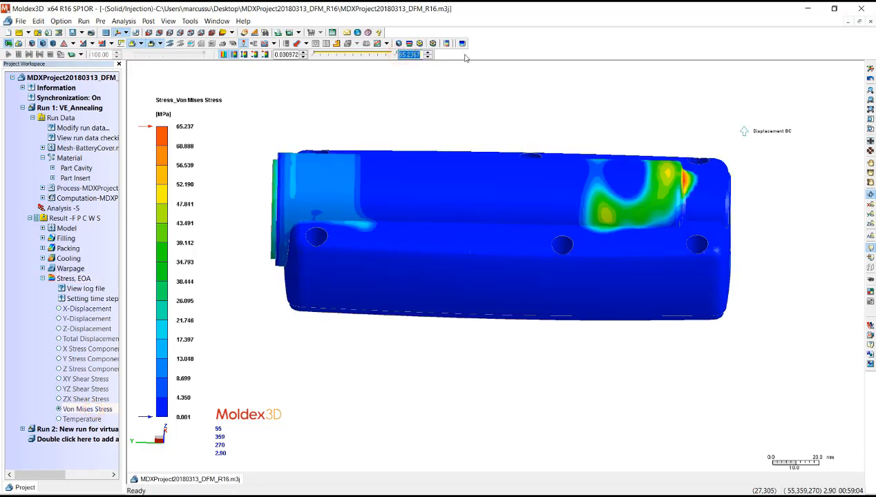
key(Return)
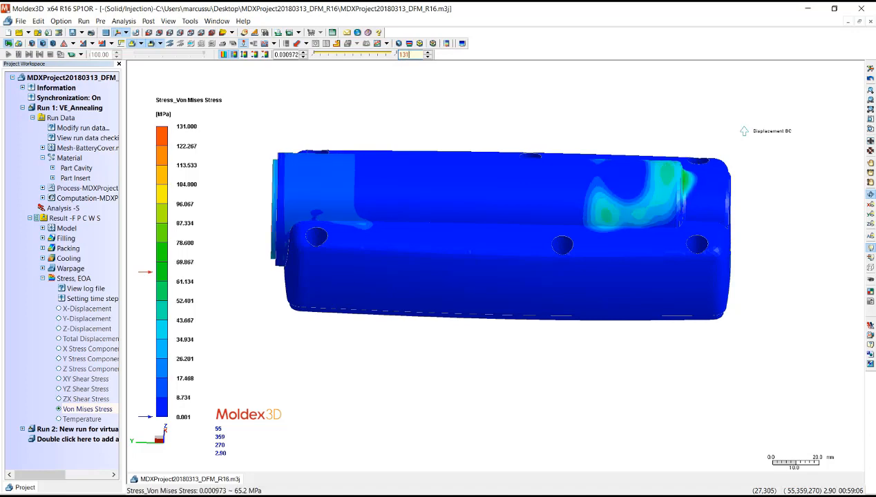
- Examine the rescaled annealing von Mises stress on the outer surface, around the ring insert and inside the part
drag(403, 271, 240, 220)
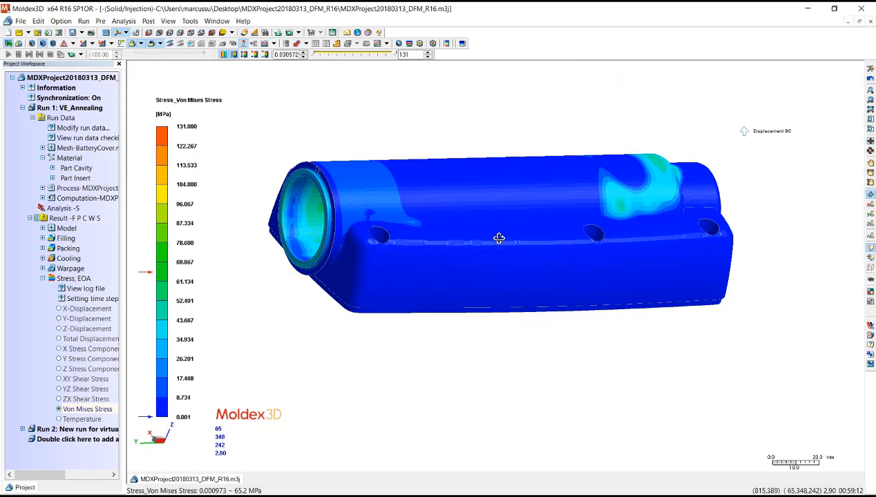
drag(632, 299, 345, 189)
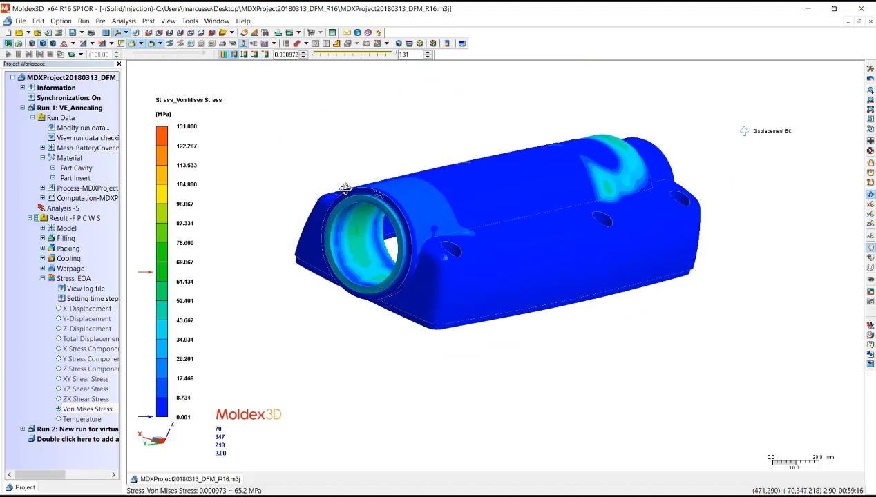
drag(442, 174, 625, 308)
drag(702, 295, 590, 300)
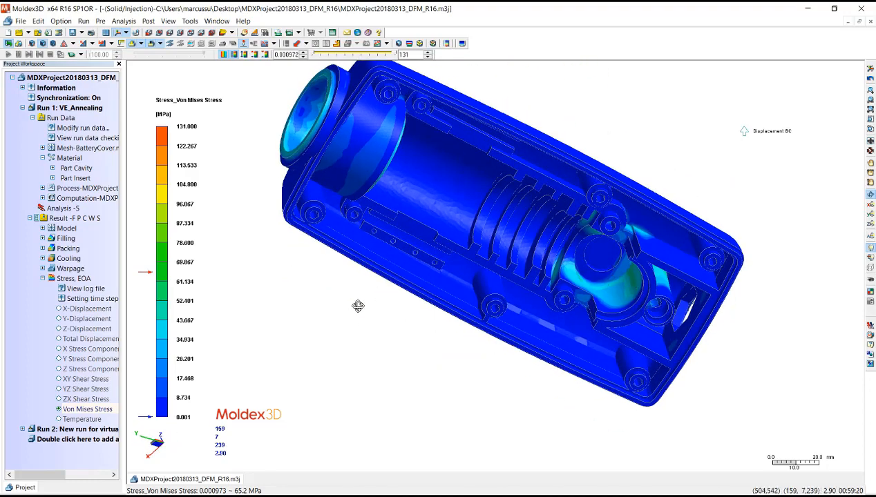
drag(354, 303, 311, 342)
drag(503, 318, 469, 393)
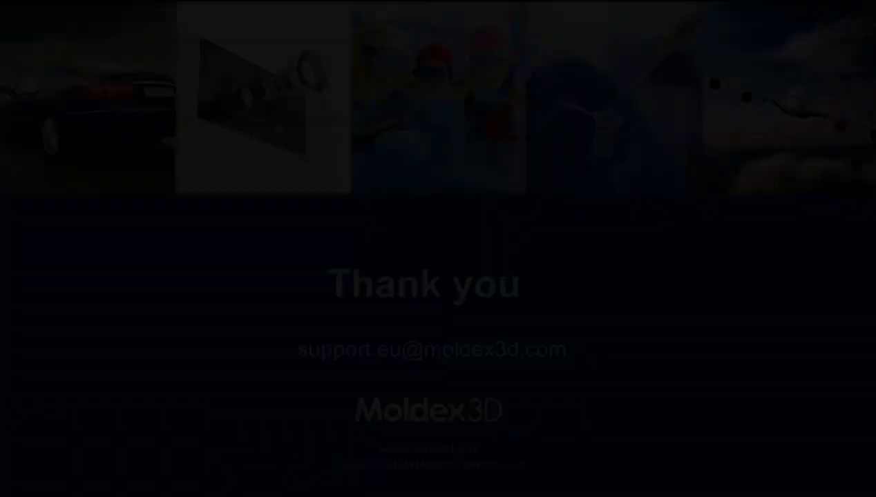